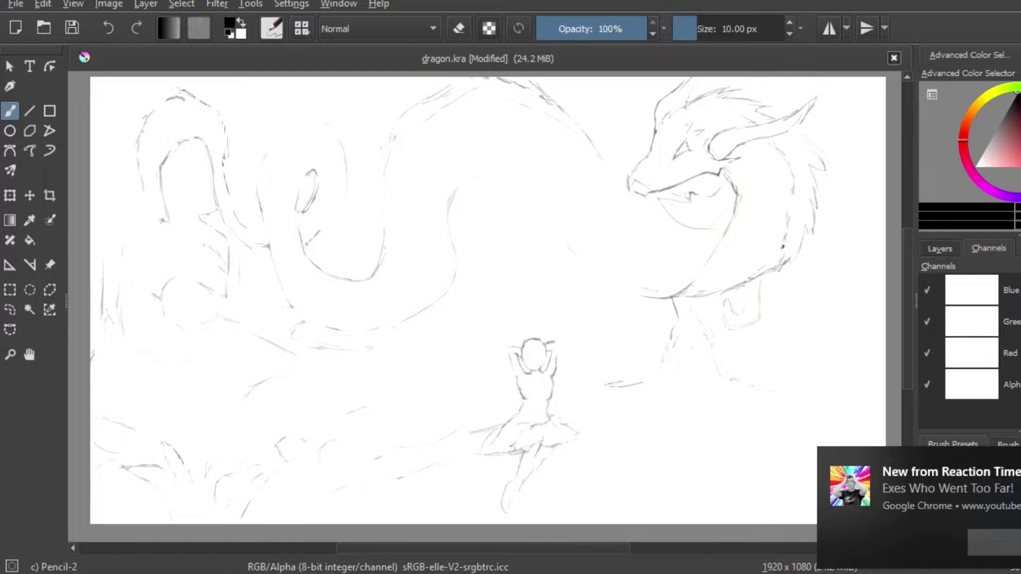
- Sketch the dragon's clawed feet, lower jaw and large central body arch with spiky back fur using the Pencil-2 brush
drag(781, 251, 764, 276)
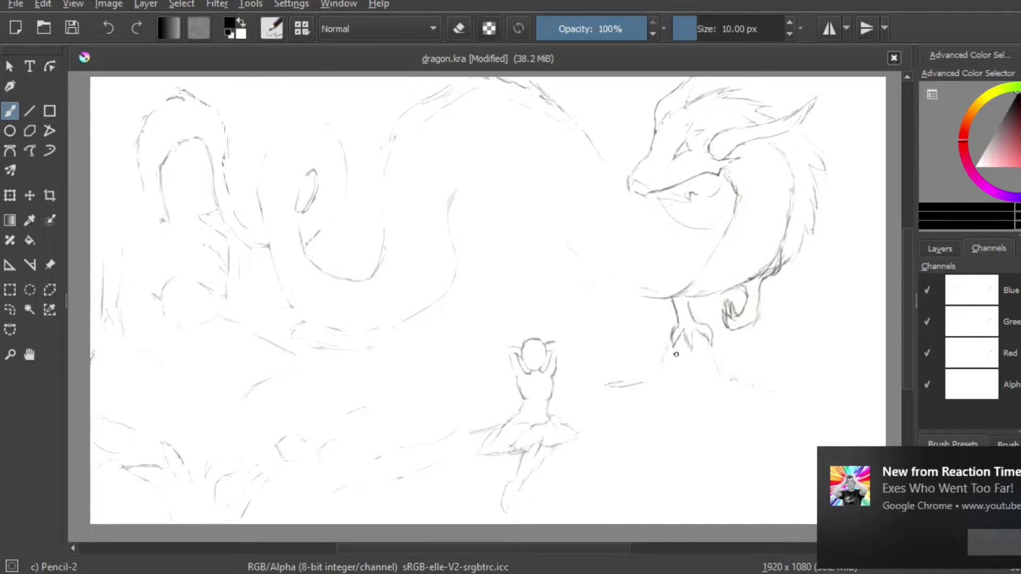
drag(662, 209, 728, 215)
mouse_move(496, 95)
mouse_down()
mouse_move(410, 141)
mouse_move(383, 254)
mouse_up()
mouse_move(449, 86)
mouse_down()
mouse_move(400, 121)
mouse_move(381, 181)
mouse_up()
mouse_move(444, 93)
mouse_down()
mouse_move(532, 80)
mouse_move(605, 159)
mouse_up()
mouse_move(613, 280)
mouse_down()
mouse_move(517, 197)
mouse_move(454, 193)
mouse_move(445, 294)
mouse_up()
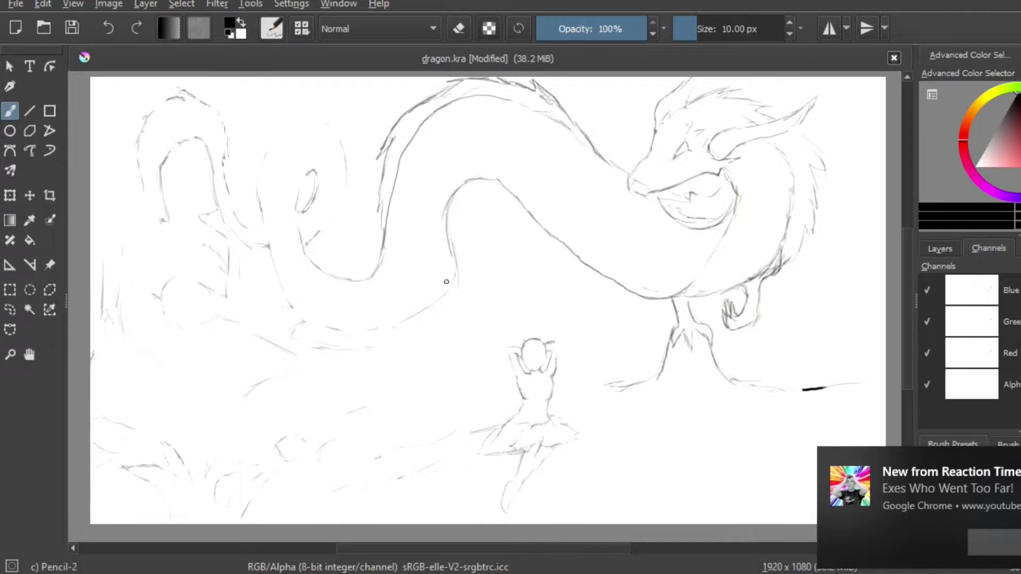
- Sketch the dragon's rear coil and its curved, furred tail, and erase stray lines near the tail
mouse_move(292, 120)
mouse_down()
mouse_move(290, 309)
mouse_move(344, 332)
mouse_move(453, 276)
mouse_up()
mouse_move(299, 114)
mouse_down()
mouse_move(336, 133)
mouse_move(304, 245)
mouse_up()
mouse_move(303, 178)
mouse_down()
mouse_move(303, 209)
mouse_move(294, 206)
mouse_move(372, 275)
mouse_up()
mouse_move(226, 150)
mouse_down()
mouse_move(265, 232)
mouse_move(165, 154)
mouse_move(152, 207)
mouse_up()
mouse_move(139, 162)
mouse_down()
mouse_move(142, 124)
mouse_move(180, 96)
mouse_move(211, 110)
mouse_move(226, 175)
mouse_up()
drag(169, 125, 156, 166)
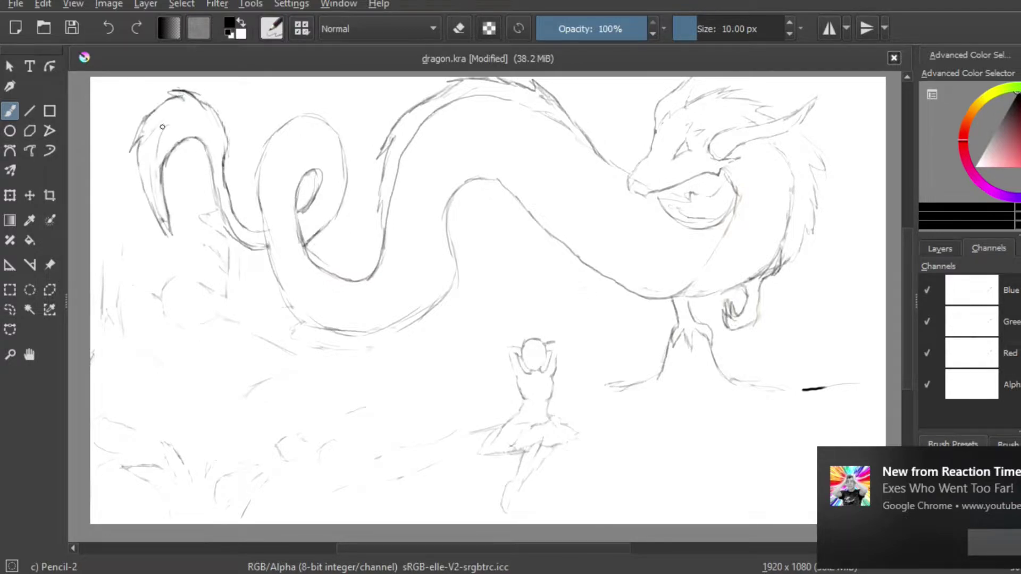
key(e)
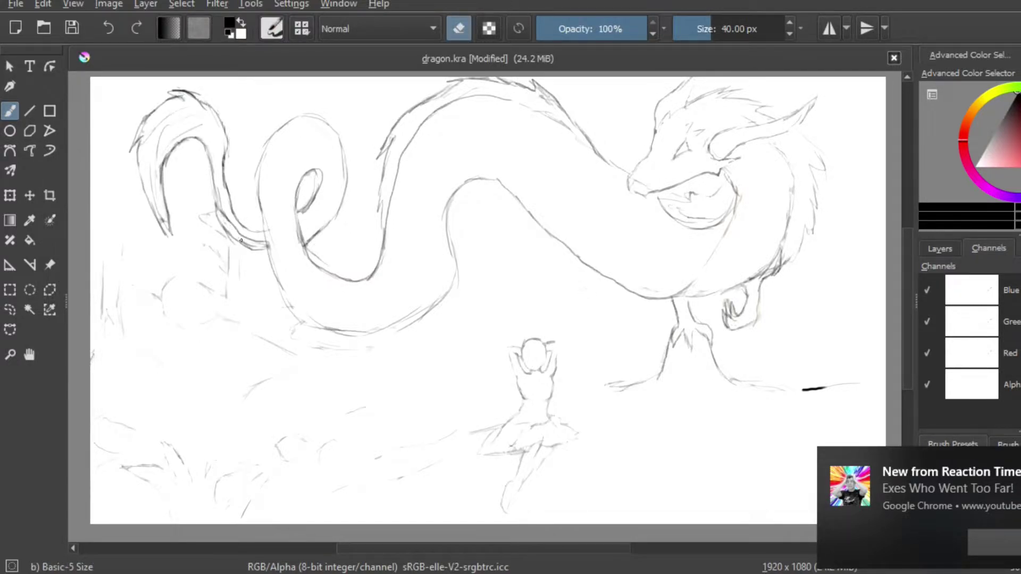
key(e)
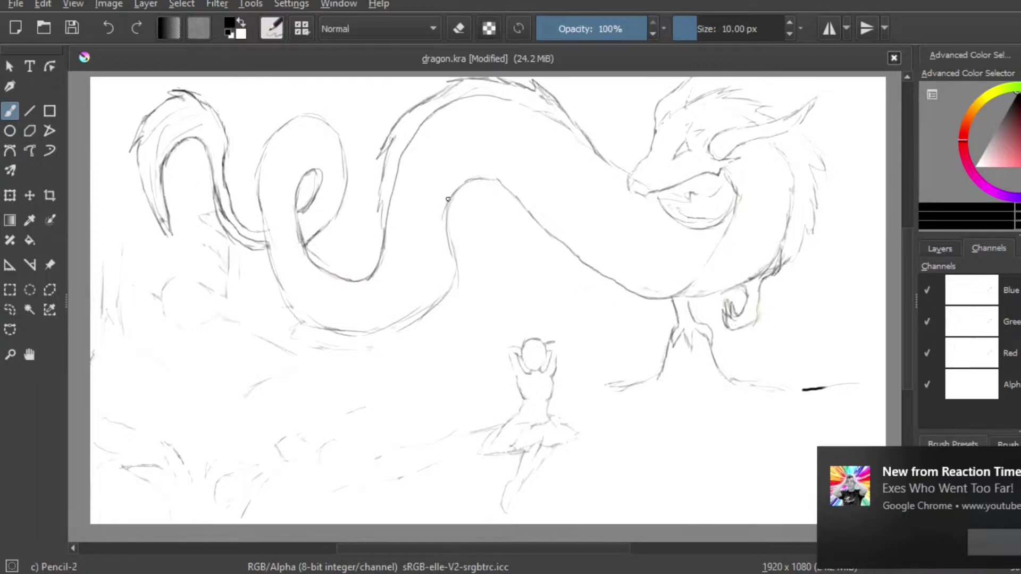
- Redraw the body's underside between the coil and the central arch, and erase stray lines around that lower bend
mouse_move(304, 325)
mouse_down()
mouse_move(446, 210)
mouse_move(459, 183)
mouse_up()
drag(442, 235, 321, 337)
key(e)
drag(382, 302, 347, 322)
click(1010, 534)
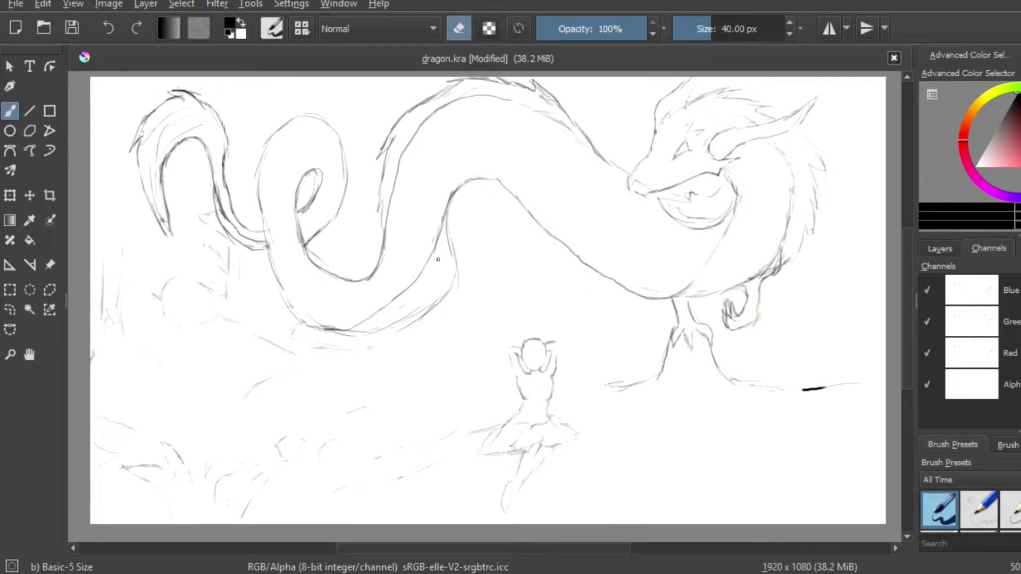
mouse_move(366, 329)
mouse_down()
mouse_move(330, 324)
mouse_move(457, 247)
mouse_up()
key(e)
- Define the neck's inner line and draw pointed belly plates along the chest and the body's lower bend
drag(725, 235, 683, 296)
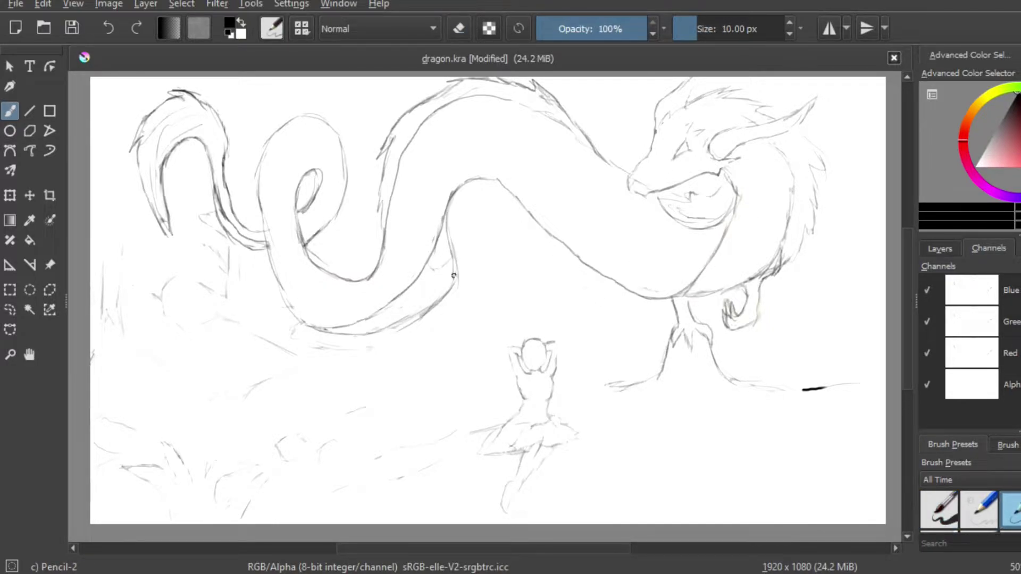
drag(427, 308, 364, 324)
drag(412, 282, 309, 327)
drag(457, 181, 427, 263)
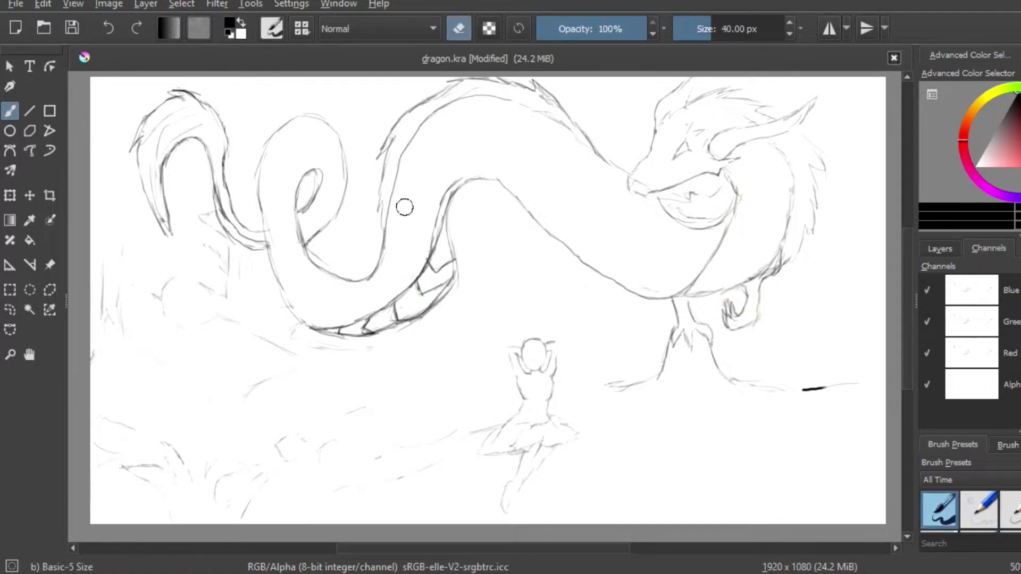
key(e)
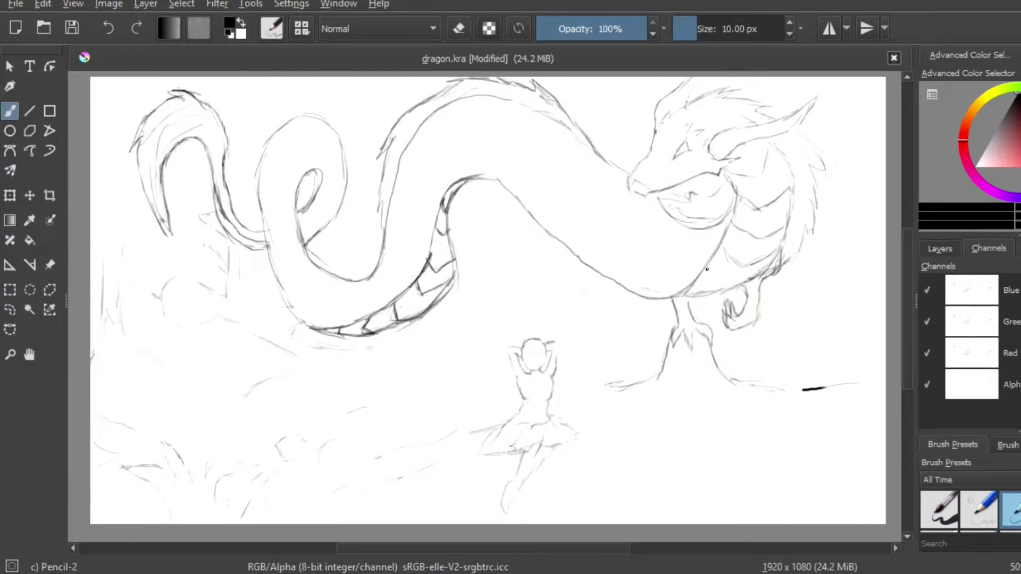
- Sketch the tree trunk, round boulder, sloping hillside and winding bank below the dragon's tail
drag(165, 301, 163, 306)
drag(118, 282, 270, 338)
drag(252, 410, 373, 406)
mouse_move(330, 431)
mouse_down()
mouse_move(178, 455)
mouse_move(95, 444)
mouse_up()
drag(107, 308, 91, 360)
drag(121, 326, 170, 367)
mouse_move(117, 192)
mouse_down()
mouse_move(99, 222)
mouse_move(97, 168)
mouse_up()
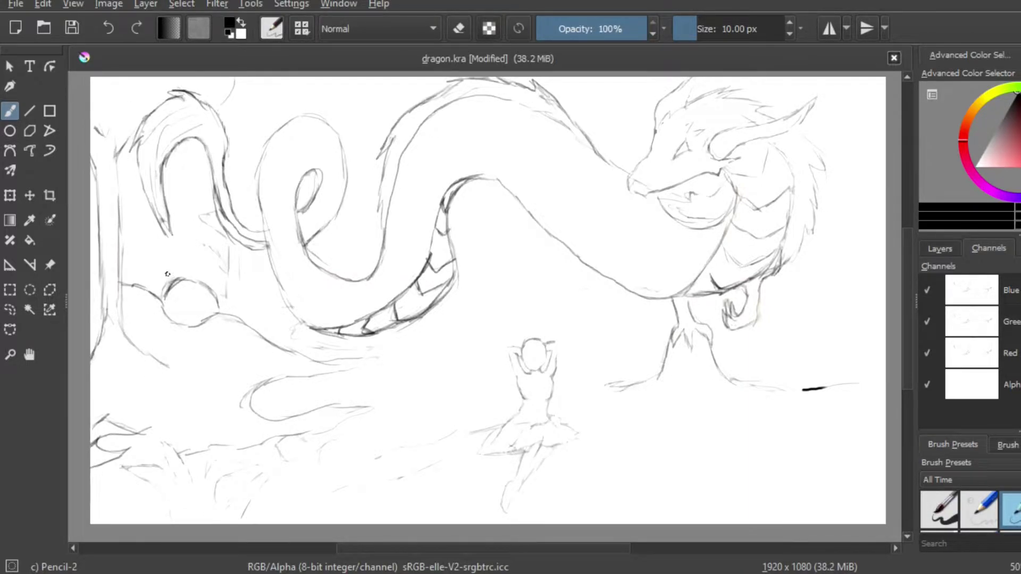
- Sketch the foreground ground lines, two small rocks and the bank leading to the girl, and refine her hair and skirt
drag(201, 364, 168, 370)
drag(260, 382, 173, 401)
drag(317, 460, 361, 463)
drag(371, 468, 378, 450)
drag(333, 490, 461, 457)
drag(377, 448, 408, 448)
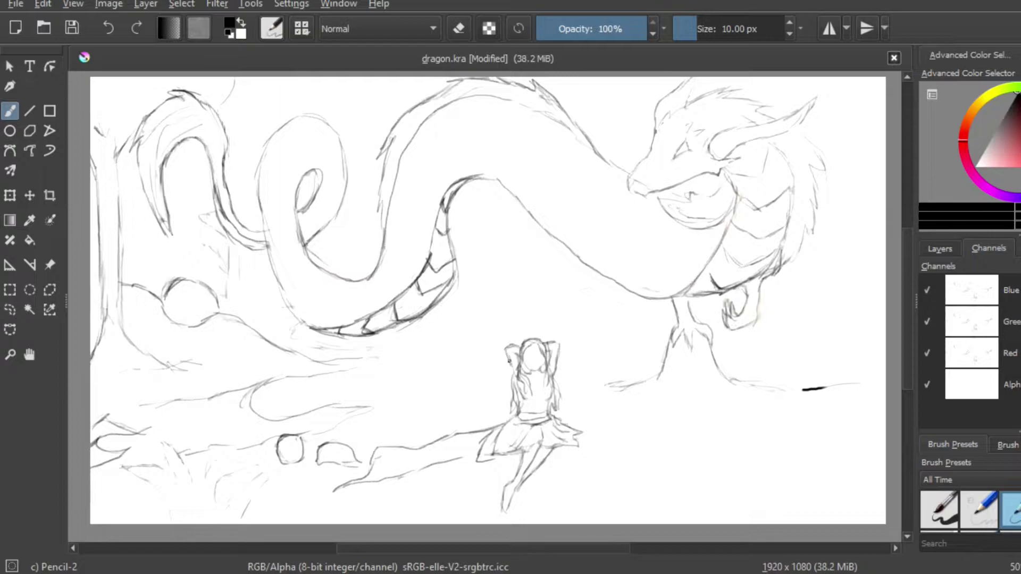
- Add the bank line beyond the girl, a horizon under the body arch, and a thin branching tree behind the tail
drag(580, 426, 689, 436)
drag(455, 289, 594, 285)
drag(238, 248, 246, 286)
key(slash)
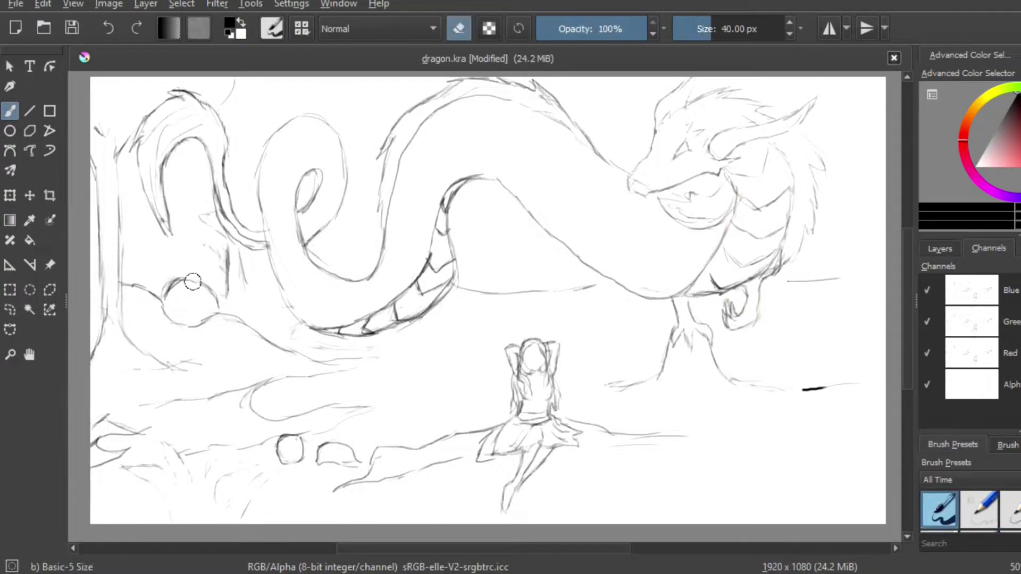
key(e)
drag(209, 217, 212, 233)
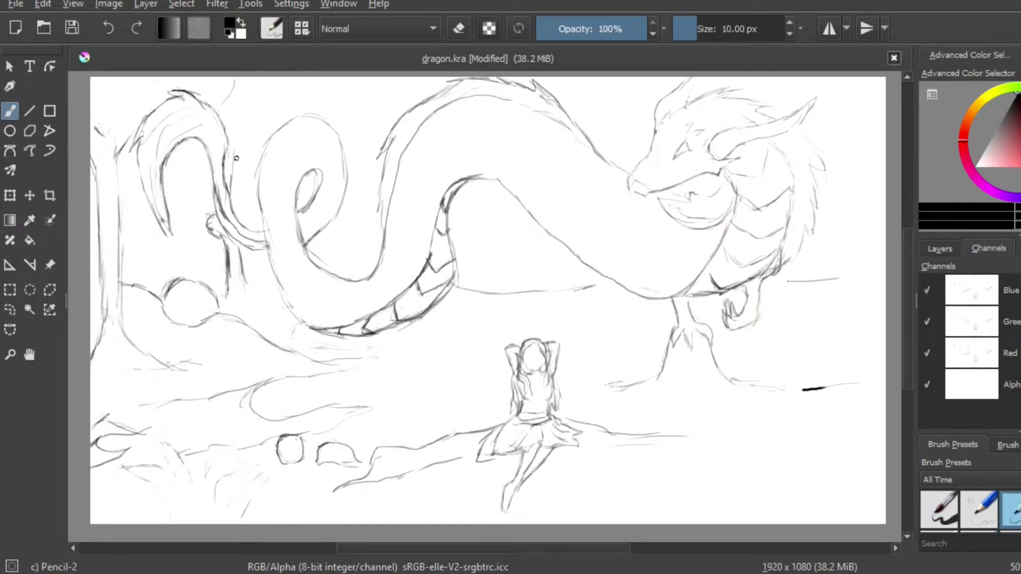
drag(310, 80, 243, 158)
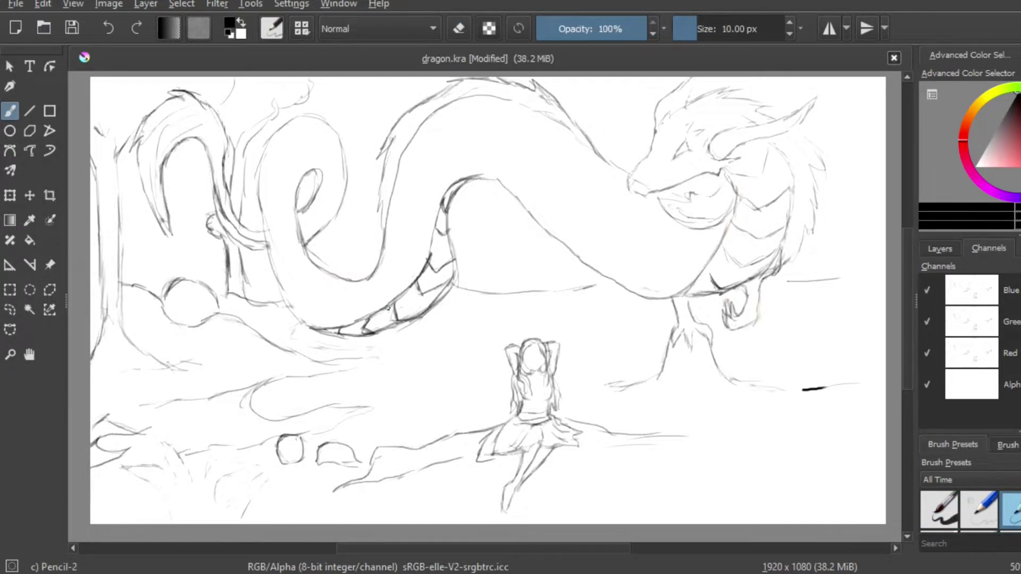
- Paint the central arch, lower bend and coil edges of the dragon's body bright red with Bristles-3 Large Smooth at 38 px
click(1020, 166)
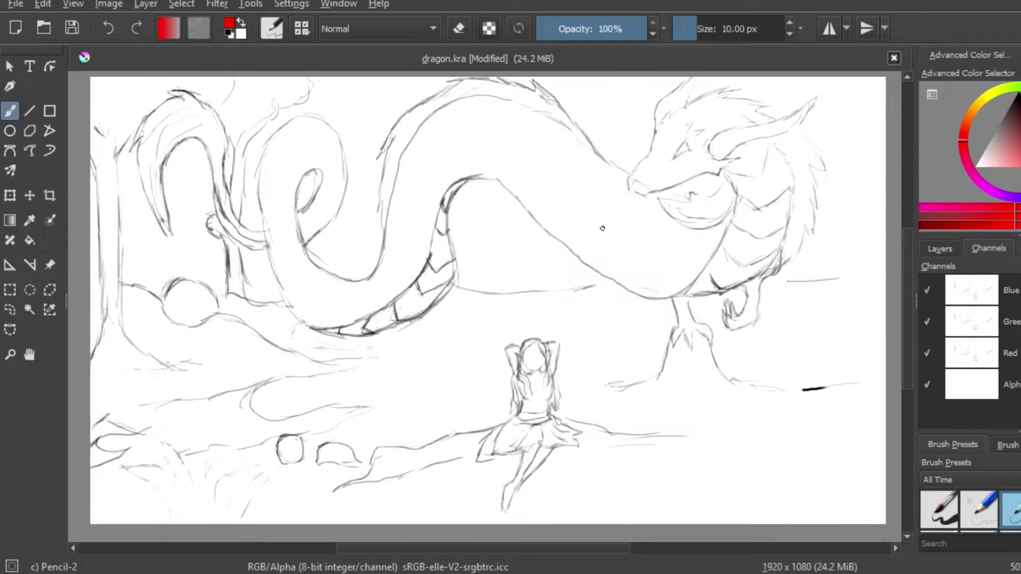
key(/)
drag(453, 140, 424, 165)
mouse_move(434, 127)
mouse_down()
mouse_move(401, 183)
mouse_move(374, 280)
mouse_up()
mouse_move(463, 108)
mouse_down()
mouse_move(432, 125)
mouse_move(449, 131)
mouse_move(481, 102)
mouse_move(573, 132)
mouse_move(625, 185)
mouse_move(718, 222)
mouse_move(658, 294)
mouse_move(608, 264)
mouse_up()
mouse_move(418, 172)
mouse_down()
mouse_move(518, 126)
mouse_move(416, 200)
mouse_move(424, 220)
mouse_move(405, 279)
mouse_move(418, 234)
mouse_move(391, 275)
mouse_up()
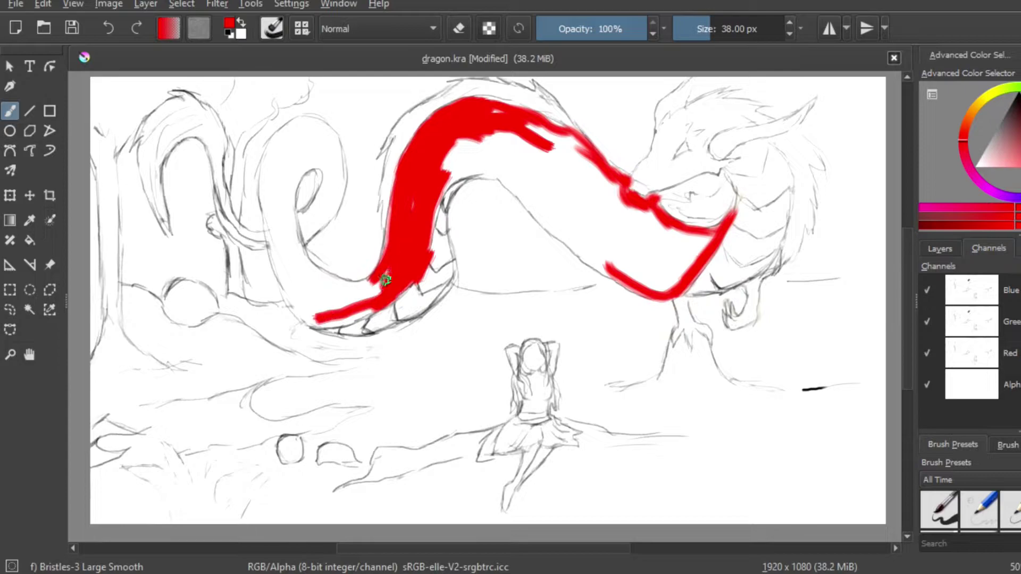
mouse_move(287, 133)
mouse_down()
mouse_move(263, 220)
mouse_move(298, 312)
mouse_move(378, 303)
mouse_up()
mouse_move(282, 280)
mouse_down()
mouse_move(310, 268)
mouse_move(296, 180)
mouse_move(322, 127)
mouse_up()
- Draw belly plates inside the coil in black with the Pencil-2 brush at 10 px
right_click(316, 247)
click(426, 213)
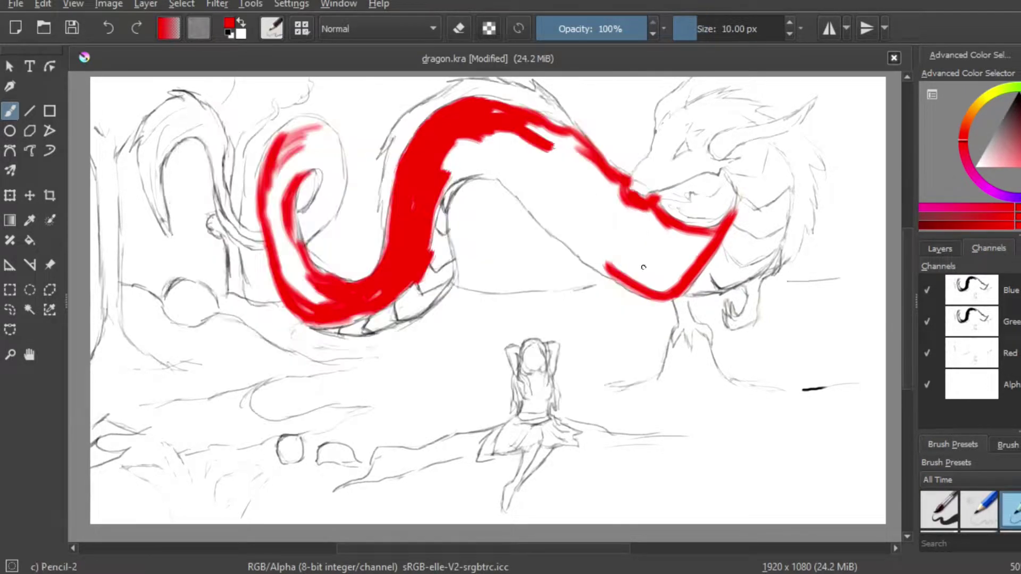
key(d)
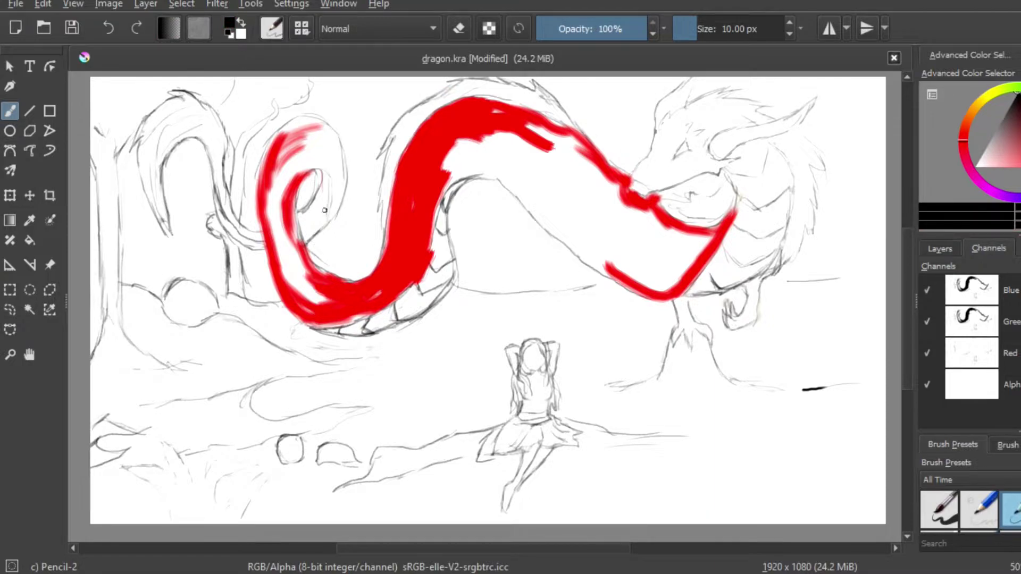
- Fill the rest of the coil and body up to the neck with the sampled red using Bristles-3 Large Smooth at 41 px
key(/)
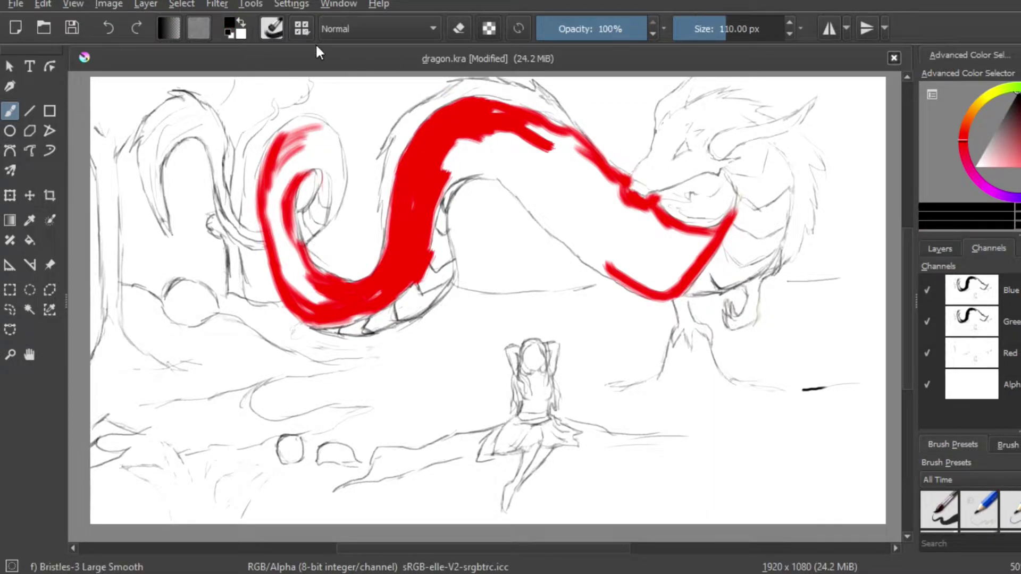
ctrl+click(423, 189)
mouse_move(307, 153)
mouse_down()
mouse_move(290, 259)
mouse_move(287, 218)
mouse_move(308, 154)
mouse_move(303, 166)
mouse_move(330, 137)
mouse_move(337, 184)
mouse_move(327, 128)
mouse_up()
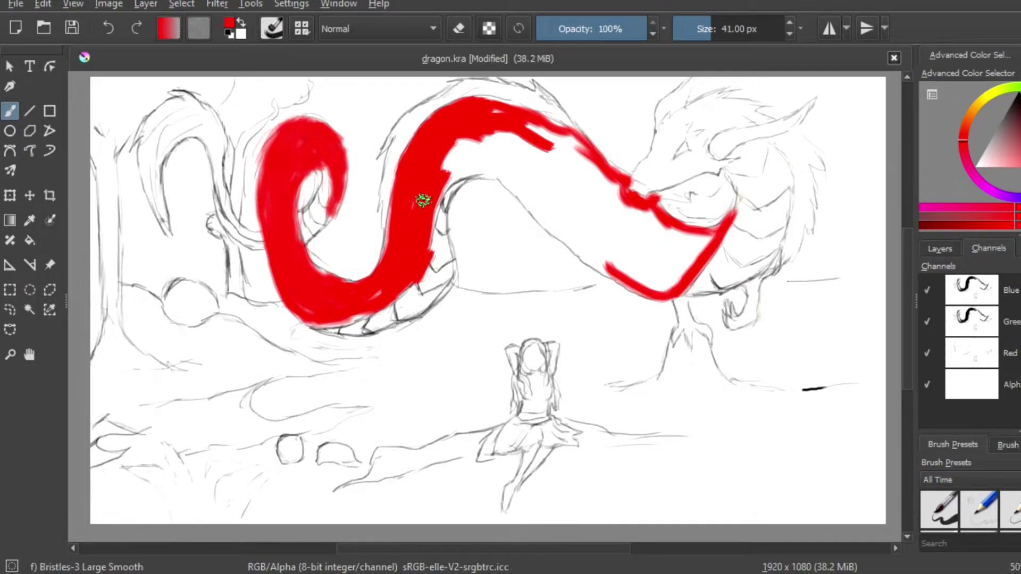
mouse_move(451, 127)
mouse_down()
mouse_move(452, 171)
mouse_move(500, 172)
mouse_move(462, 138)
mouse_move(552, 142)
mouse_move(501, 162)
mouse_move(568, 161)
mouse_move(582, 184)
mouse_move(590, 168)
mouse_move(658, 235)
mouse_move(677, 247)
mouse_move(699, 243)
mouse_move(628, 268)
mouse_move(582, 249)
mouse_move(530, 198)
mouse_move(554, 181)
mouse_move(623, 254)
mouse_move(662, 250)
mouse_up()
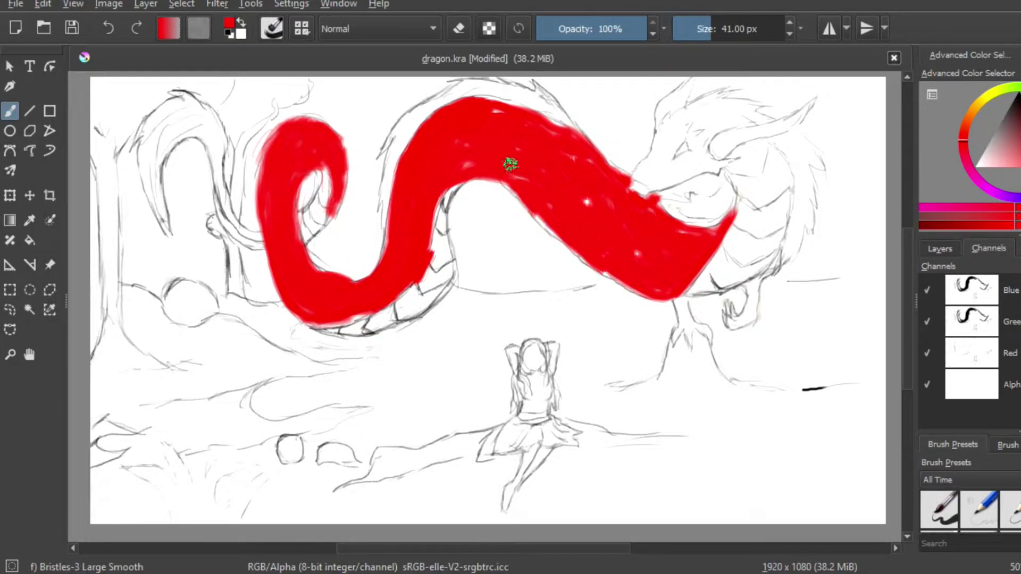
mouse_move(538, 195)
mouse_down()
mouse_move(643, 262)
mouse_move(599, 246)
mouse_move(724, 223)
mouse_move(595, 245)
mouse_up()
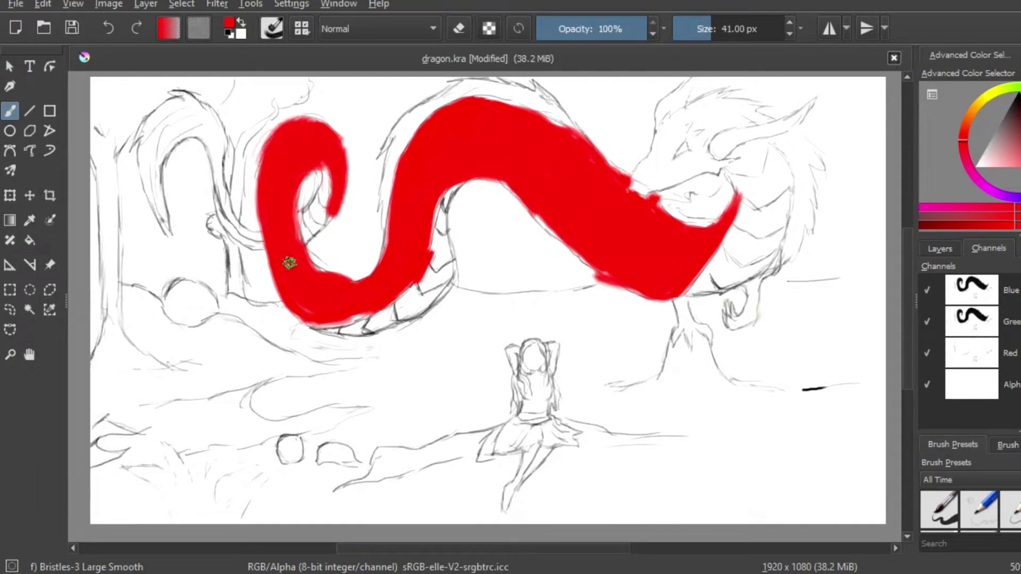
- Shade the red body's edges with a darker red and add light highlights along its middle
click(1020, 141)
mouse_move(416, 173)
mouse_down()
mouse_move(436, 134)
mouse_move(401, 206)
mouse_move(296, 182)
mouse_move(328, 148)
mouse_move(264, 191)
mouse_move(387, 292)
mouse_move(423, 234)
mouse_move(516, 192)
mouse_move(629, 282)
mouse_move(713, 235)
mouse_move(608, 191)
mouse_up()
drag(465, 114, 579, 139)
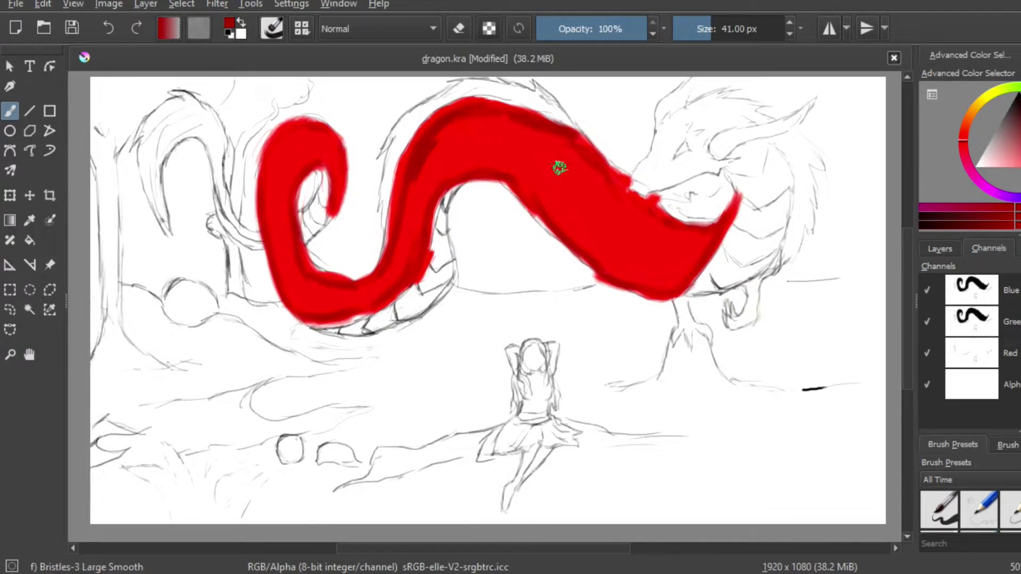
click(975, 167)
drag(539, 173, 625, 237)
drag(647, 244, 689, 244)
mouse_move(521, 153)
mouse_down()
mouse_move(358, 296)
mouse_move(289, 168)
mouse_move(677, 221)
mouse_move(591, 221)
mouse_up()
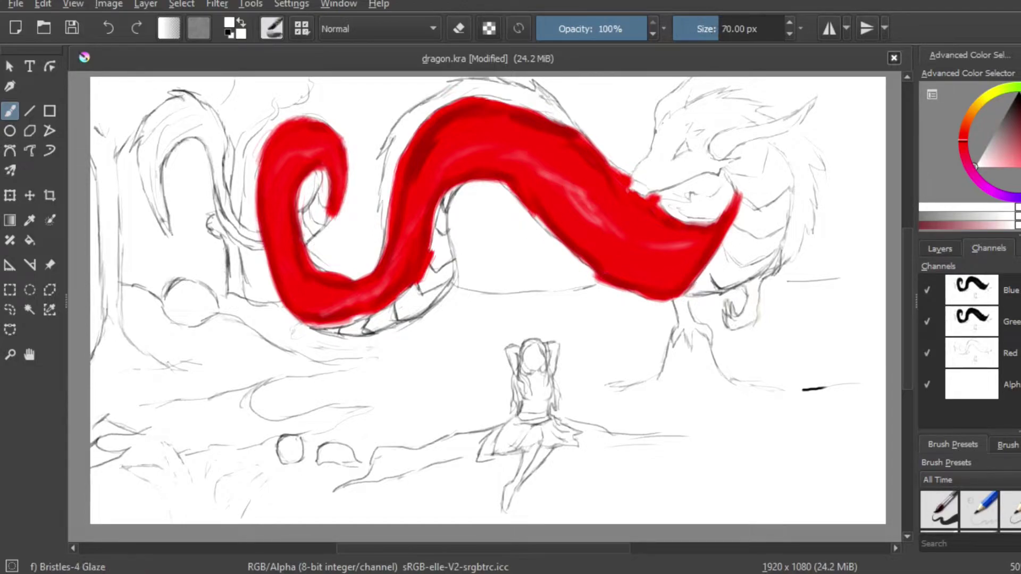
- Blend the red body's shading and highlights with the Blender Blur brush at 60 px
click(979, 510)
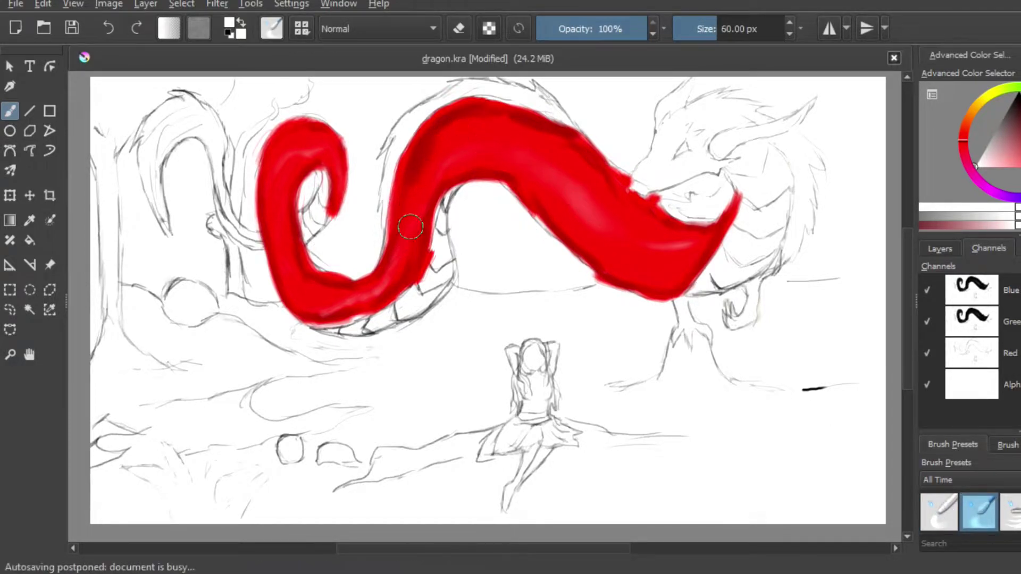
mouse_move(287, 162)
mouse_down()
mouse_move(285, 141)
mouse_move(337, 205)
mouse_up()
mouse_move(455, 108)
mouse_down()
mouse_move(560, 142)
mouse_move(548, 206)
mouse_move(556, 193)
mouse_move(684, 210)
mouse_up()
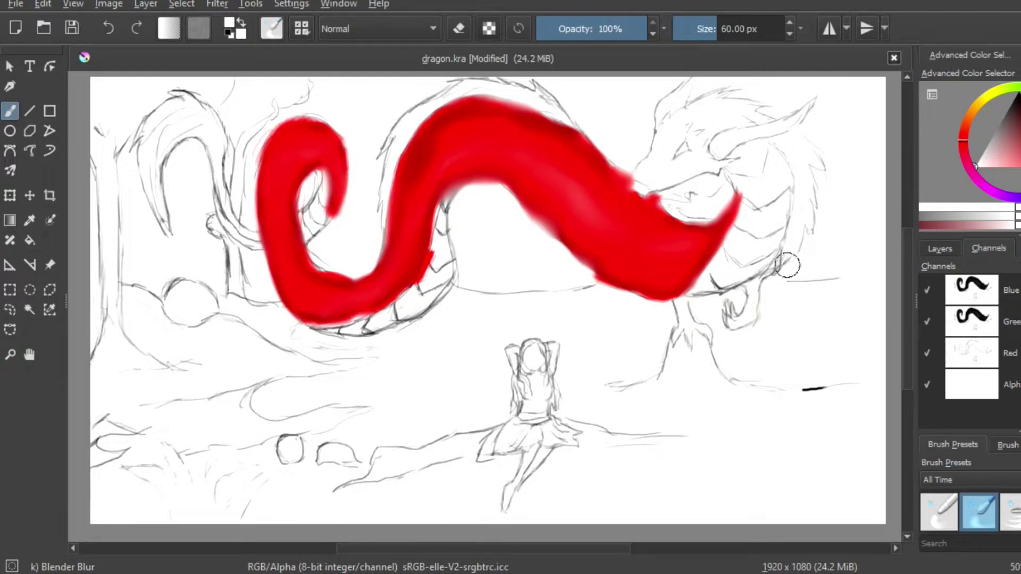
- Paint the belly plates on the chest, lower bend and coil orange with Bristles-3 Large Smooth at 32 px
click(963, 120)
scroll(979, 512, up, 5)
click(1012, 510)
key(bracketleft)
key(bracketleft)
key(bracketleft)
key(bracketleft)
key(bracketleft)
key(bracketleft)
key(bracketleft)
key(bracketleft)
key(bracketleft)
key(bracketleft)
key(bracketleft)
key(bracketleft)
key(bracketleft)
key(bracketleft)
key(bracketleft)
key(bracketleft)
key(bracketleft)
key(bracketleft)
mouse_move(737, 187)
mouse_down()
mouse_move(753, 200)
mouse_move(776, 162)
mouse_move(755, 192)
mouse_move(775, 209)
mouse_move(734, 233)
mouse_move(768, 261)
mouse_move(713, 292)
mouse_up()
drag(442, 217, 449, 274)
mouse_move(400, 297)
mouse_down()
mouse_move(388, 322)
mouse_move(324, 338)
mouse_up()
mouse_move(327, 175)
mouse_down()
mouse_move(306, 212)
mouse_move(310, 238)
mouse_up()
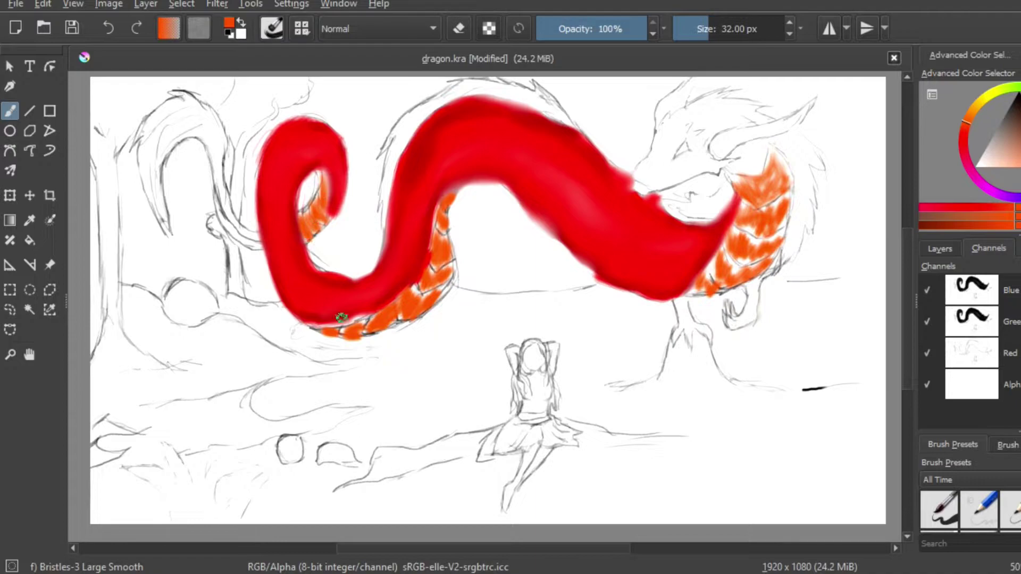
- Fill the gaps and shade the belly plates on the chest, lower bend and coil with darker orange tones
click(1020, 136)
click(1020, 143)
mouse_move(775, 175)
mouse_down()
mouse_move(742, 207)
mouse_move(783, 226)
mouse_move(745, 223)
mouse_move(755, 263)
mouse_move(697, 295)
mouse_up()
mouse_move(451, 196)
mouse_down()
mouse_move(444, 260)
mouse_move(387, 324)
mouse_move(345, 333)
mouse_up()
drag(326, 330, 339, 334)
drag(324, 184, 305, 231)
- Blend the orange belly plates on the chest, lower bend and coil with the Blender Blur brush at 28 px
right_click(555, 260)
right_click(712, 342)
scroll(979, 512, down, 10)
click(939, 512)
click(978, 512)
key(bracketleft)
key(bracketleft)
key(bracketleft)
key(bracketleft)
key(bracketleft)
key(bracketleft)
key(bracketleft)
key(bracketleft)
key(bracketleft)
key(bracketleft)
key(bracketleft)
mouse_move(769, 163)
mouse_down()
mouse_move(741, 186)
mouse_move(782, 202)
mouse_move(702, 282)
mouse_move(763, 210)
mouse_move(726, 247)
mouse_move(785, 202)
mouse_up()
mouse_move(453, 200)
mouse_down()
mouse_move(438, 274)
mouse_move(404, 313)
mouse_move(325, 321)
mouse_move(377, 332)
mouse_up()
drag(317, 181, 306, 215)
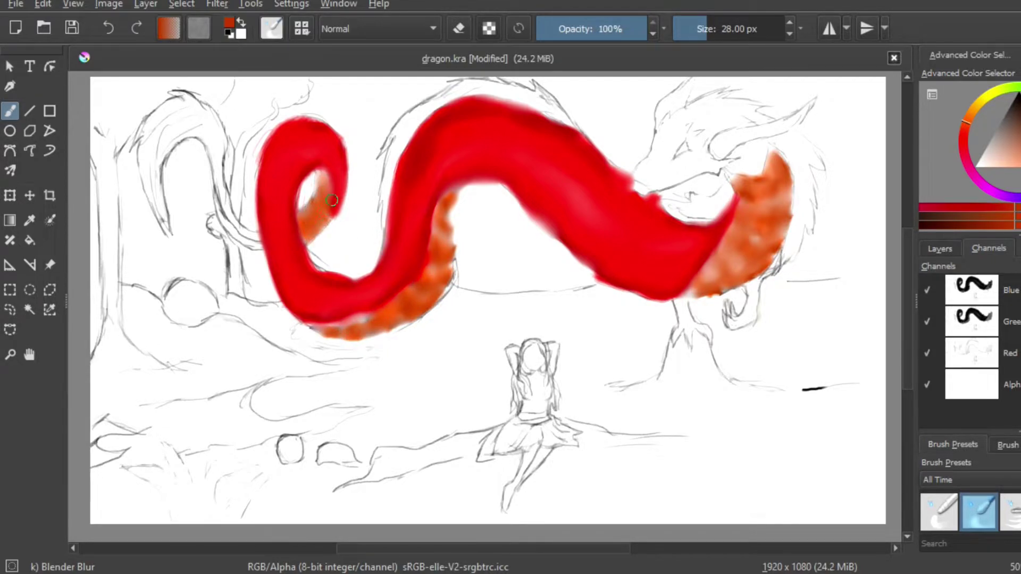
- Outline the chest plates in black with the Pencil-2 brush at 10 px
key(/)
key(d)
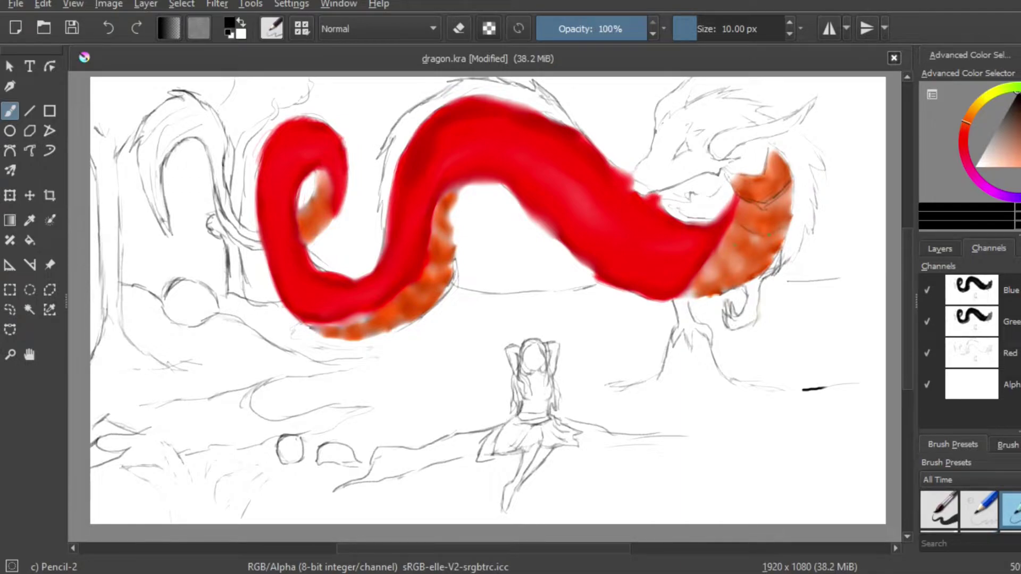
- Shade the chest plates with orange and sampled darker orange using Bristles-3 Large Smooth at 22 px
click(1020, 162)
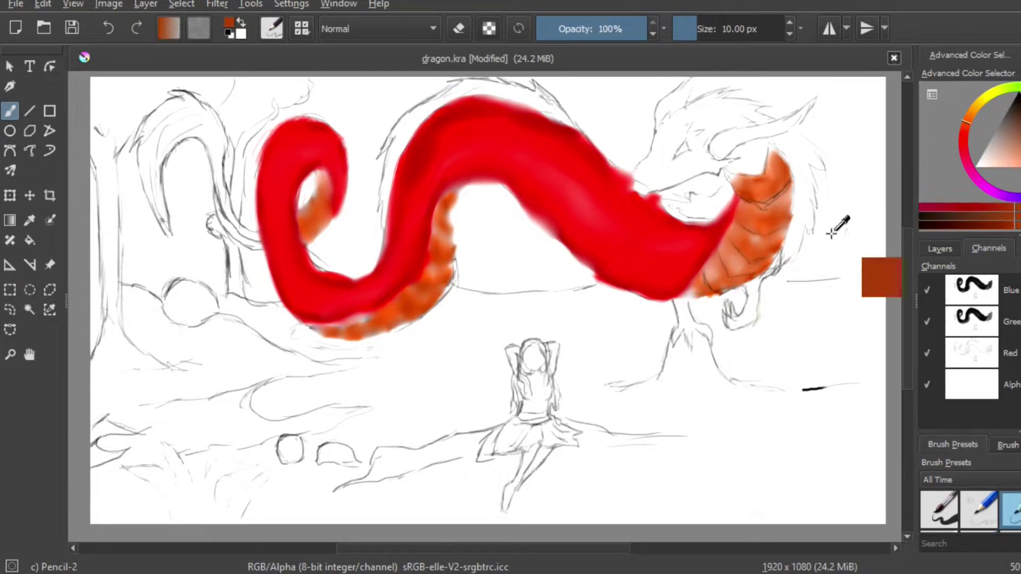
click(1020, 510)
key([)
key([)
key([)
key([)
key([)
key([)
key([)
key([)
key([)
key([)
key([)
key([)
key([)
key([)
key([)
key([)
key([)
key([)
key([)
key([)
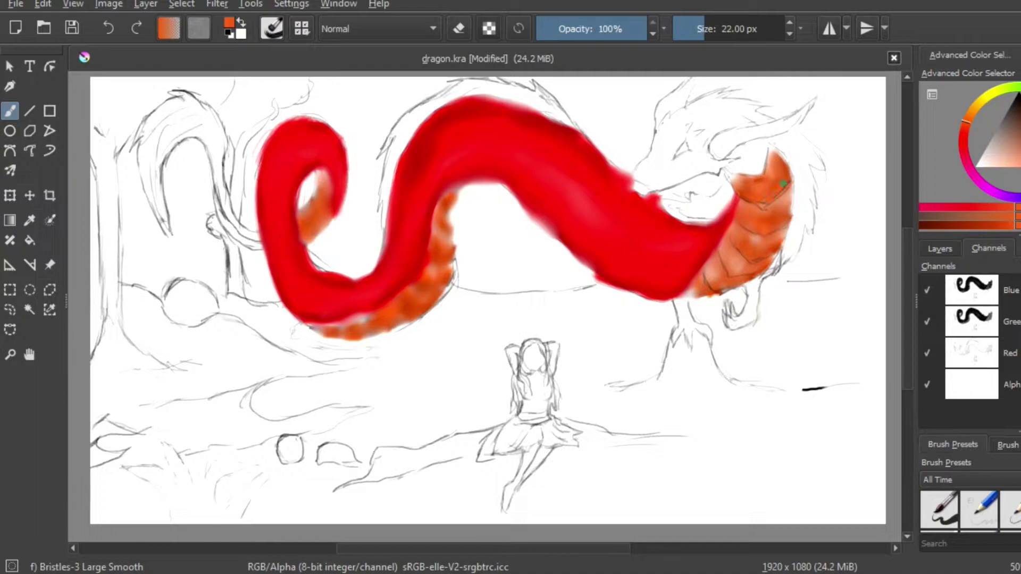
ctrl+click(754, 199)
ctrl+click(761, 201)
mouse_move(760, 200)
ctrl+mouse_down()
mouse_move(743, 212)
mouse_move(787, 215)
mouse_move(760, 255)
mouse_move(707, 275)
ctrl+mouse_up()
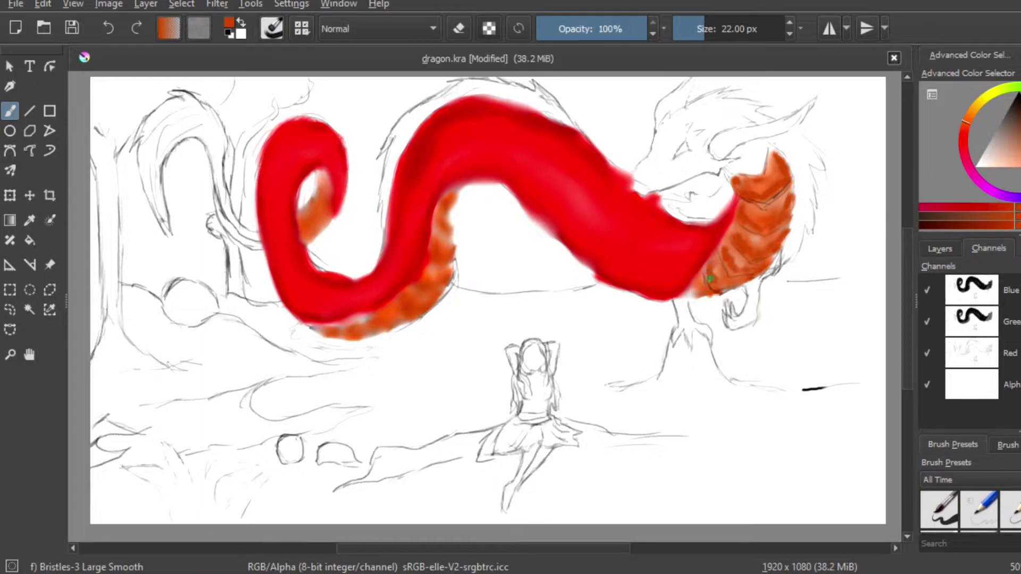
- Shade the lower bend's belly plates with Bristles-3 and smooth the belly plates with the Blender Basic brush at 14 px
mouse_move(403, 291)
mouse_down()
mouse_move(332, 327)
mouse_move(409, 325)
mouse_up()
click(1019, 512)
scroll(957, 512, down, 4)
click(940, 512)
key(bracketleft)
key(bracketleft)
key(bracketleft)
key(bracketleft)
key(bracketleft)
key(bracketleft)
key(bracketleft)
key(bracketleft)
key(bracketleft)
key(bracketleft)
key(bracketleft)
key(bracketleft)
key(bracketleft)
key(bracketleft)
key(bracketleft)
key(bracketleft)
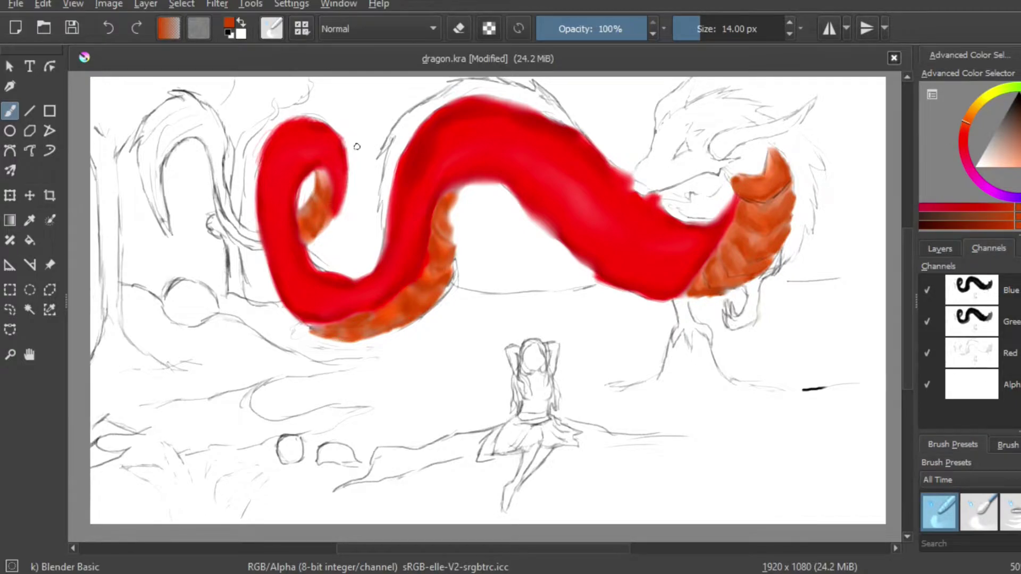
- Outline the belly plates on the chest, lower bend and coil in black with the Pencil-2 brush at 10 px
click(1018, 93)
scroll(978, 511, up, 3)
click(1012, 511)
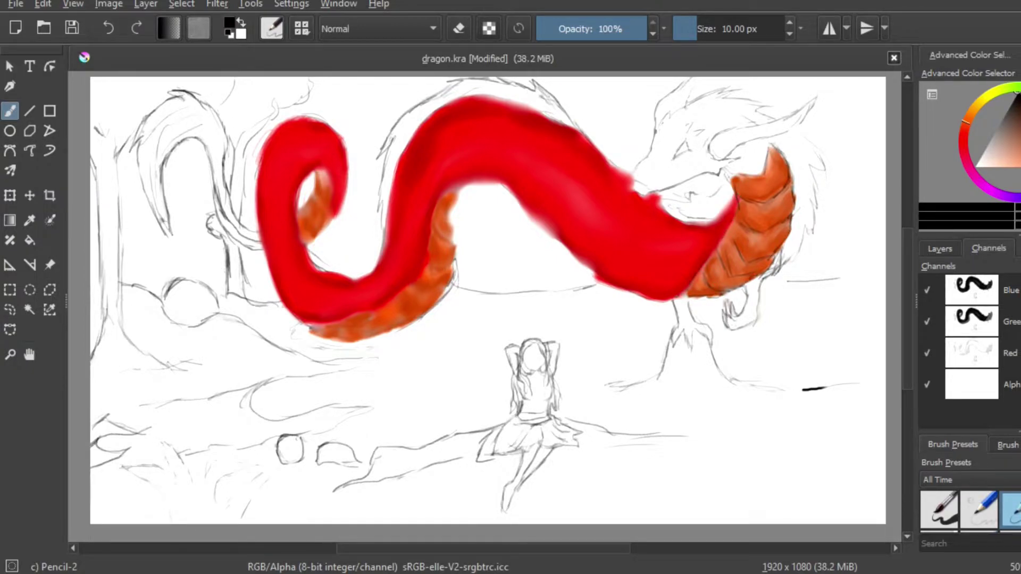
drag(459, 195, 451, 287)
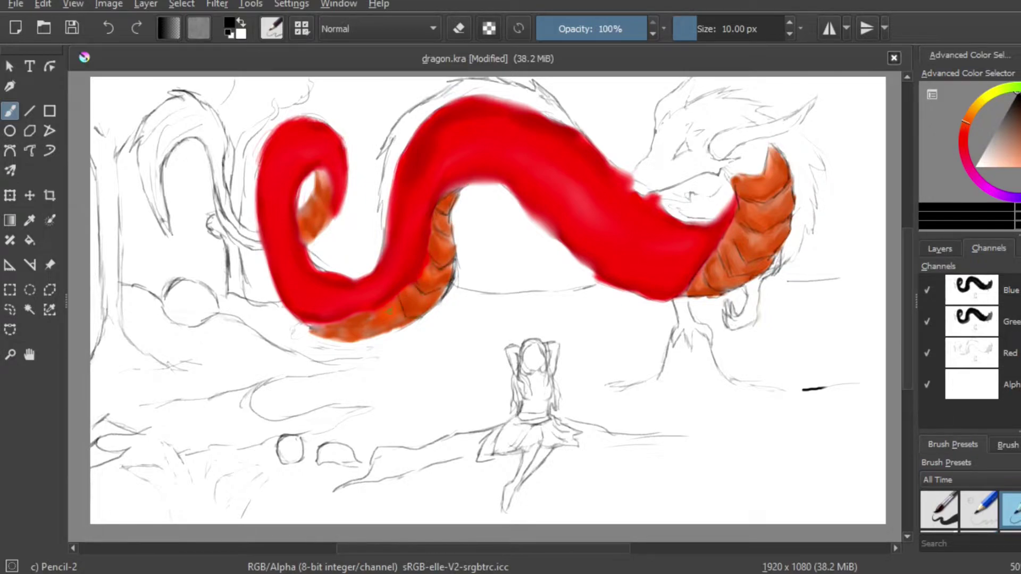
drag(354, 342, 441, 300)
key(ctrl+z)
drag(363, 342, 421, 314)
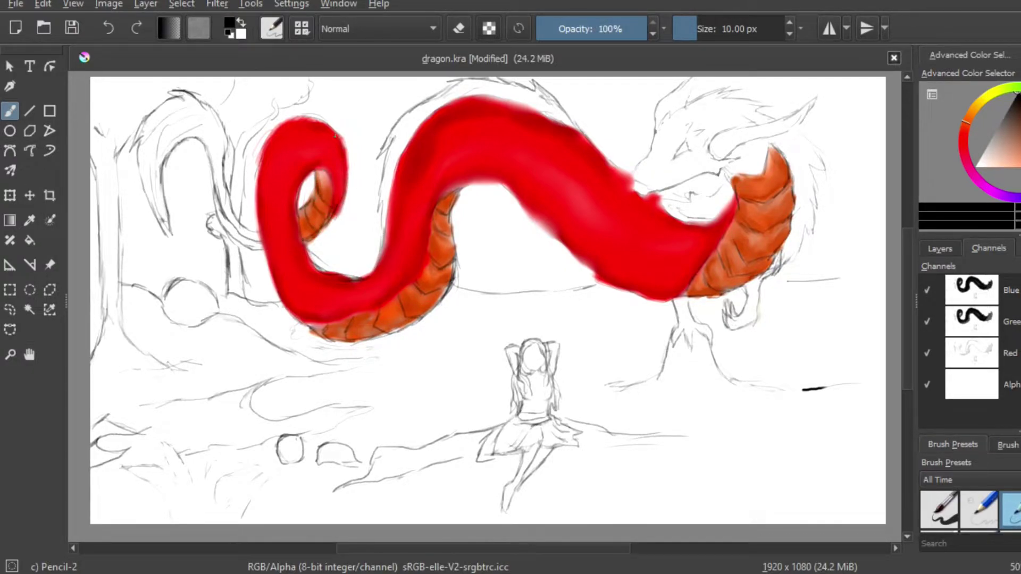
- Erase the sketched foreleg and ground lines below the chest, and make a freehand selection around the dragon's head and upper chest
key(e)
mouse_move(676, 322)
mouse_down()
mouse_move(689, 307)
mouse_move(761, 301)
mouse_move(720, 380)
mouse_move(721, 360)
mouse_up()
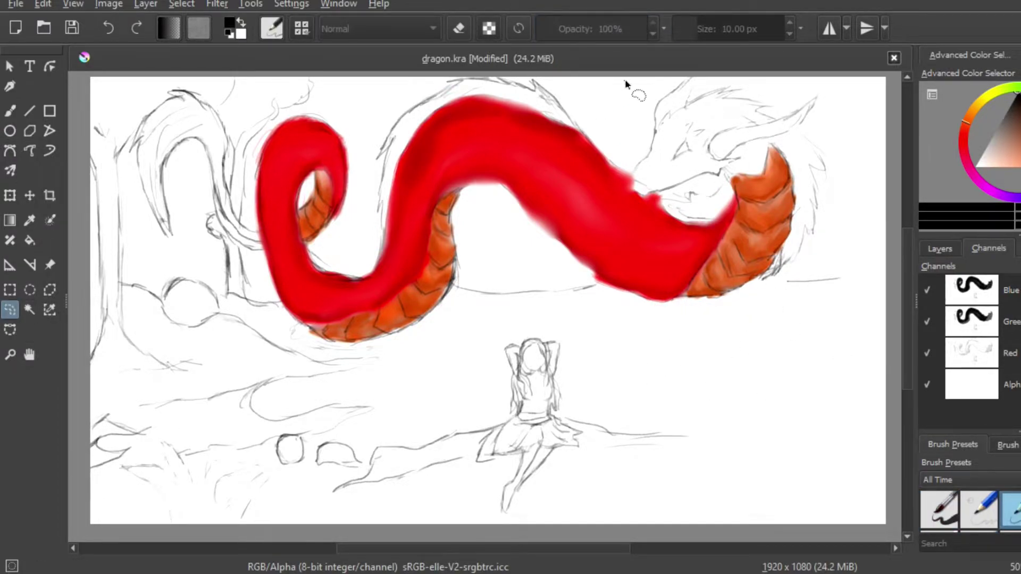
mouse_move(646, 78)
mouse_down()
mouse_move(576, 226)
mouse_move(732, 63)
mouse_move(644, 74)
mouse_up()
click(8, 197)
drag(667, 177, 684, 253)
drag(532, 138, 502, 194)
drag(714, 337, 758, 286)
drag(553, 127, 540, 165)
key(ctrl+z)
key(ctrl+z)
key(ctrl+z)
click(10, 309)
click(652, 86)
mouse_move(653, 87)
mouse_down()
mouse_move(628, 190)
mouse_move(817, 214)
mouse_move(644, 116)
mouse_move(696, 211)
mouse_move(760, 265)
mouse_move(867, 111)
mouse_move(647, 117)
mouse_up()
key(ctrl+z)
- Transform the selected head and upper chest, shrinking and rotating them slightly and moving them up and right, away from the body
click(8, 196)
mouse_move(654, 201)
mouse_down()
mouse_move(733, 200)
mouse_move(718, 171)
mouse_up()
drag(626, 107, 626, 151)
drag(710, 154, 702, 196)
drag(615, 149, 619, 129)
drag(713, 186, 724, 173)
drag(300, 285, 297, 270)
drag(721, 199, 716, 180)
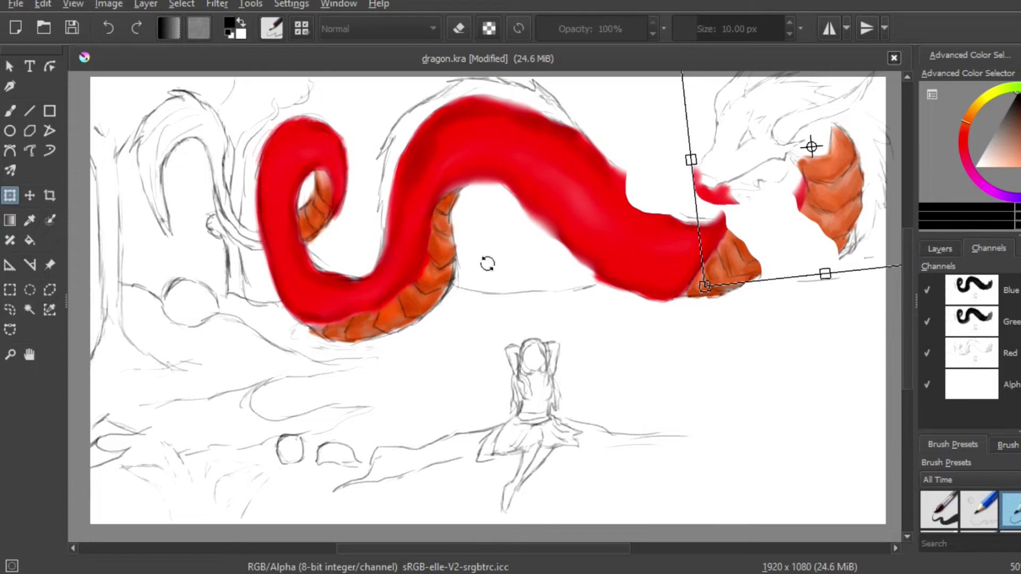
drag(742, 138, 723, 214)
drag(659, 108, 717, 141)
drag(802, 303, 773, 214)
drag(611, 224, 613, 232)
- Select the remaining body and tail freehand, rotate them slightly clockwise, move them lower in the scene, and clear the selection
click(11, 310)
drag(731, 199, 699, 188)
mouse_move(654, 143)
mouse_down()
mouse_move(680, 170)
mouse_move(471, 296)
mouse_move(239, 257)
mouse_move(135, 118)
mouse_move(349, 209)
mouse_move(676, 161)
mouse_up()
click(10, 195)
drag(258, 175, 258, 248)
drag(172, 114, 250, 32)
drag(476, 280, 468, 206)
drag(318, 184, 387, 287)
drag(579, 143, 565, 136)
drag(528, 234, 503, 250)
drag(131, 365, 162, 360)
drag(521, 285, 519, 223)
drag(568, 107, 547, 97)
mouse_move(550, 243)
mouse_down()
mouse_move(517, 246)
mouse_move(492, 201)
mouse_up()
key(b)
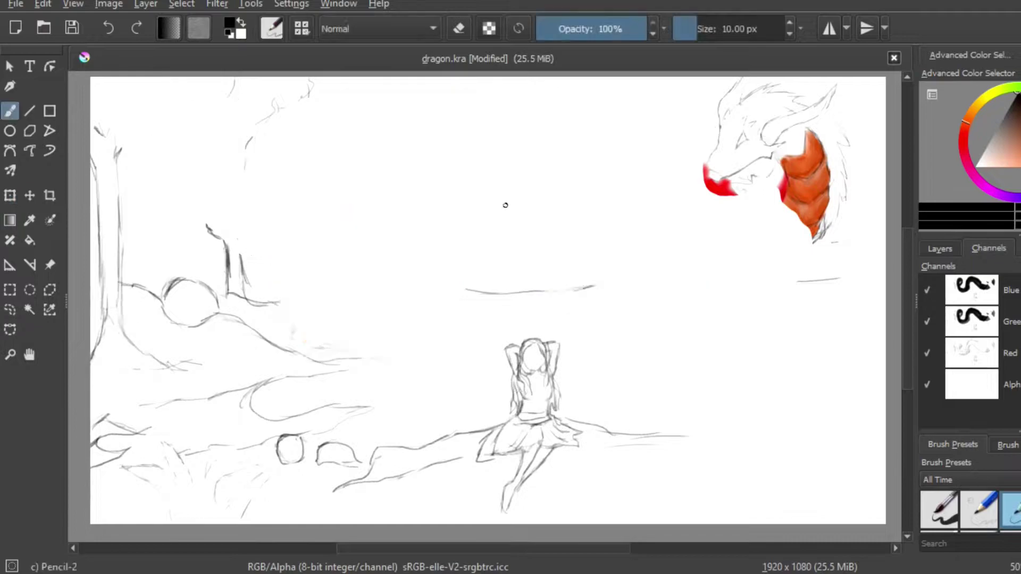
key(ctrl+shift+a)
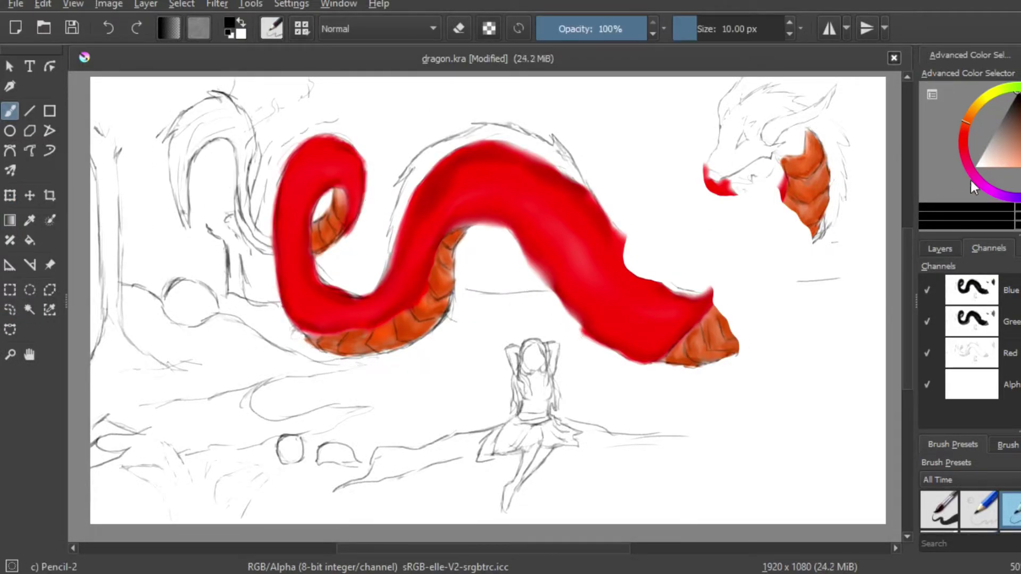
- Paint blue water around the underside of the body and below the head with Bristles-3 Large Smooth at 110 px
click(1020, 160)
click(1020, 510)
mouse_move(757, 371)
mouse_down()
mouse_move(720, 377)
mouse_move(790, 340)
mouse_move(744, 319)
mouse_up()
drag(577, 345, 642, 368)
mouse_move(488, 337)
mouse_down()
mouse_move(289, 335)
mouse_move(367, 347)
mouse_up()
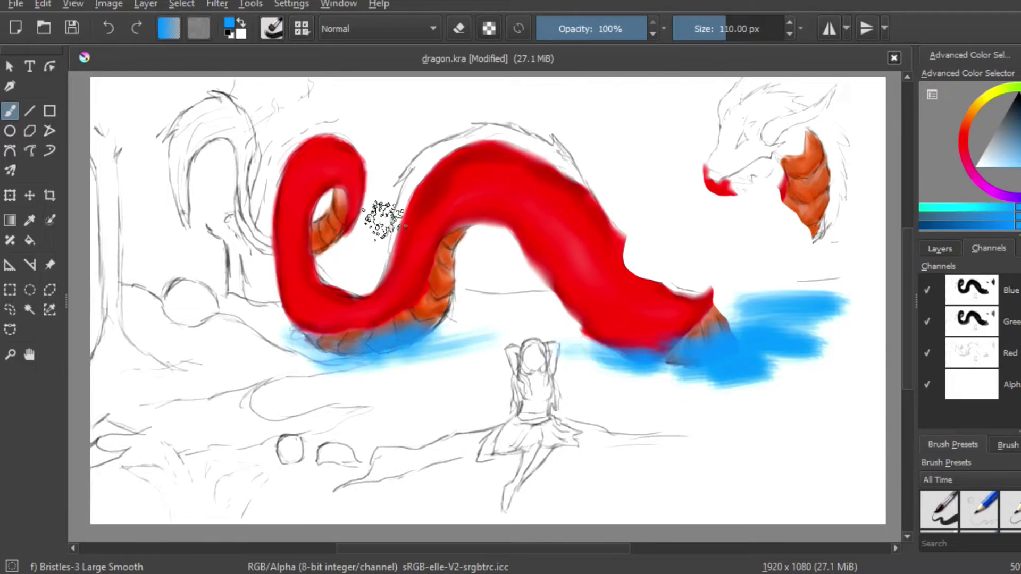
- Make a freehand selection around the dragon's coiled tail section and start transforming it
click(9, 310)
mouse_move(371, 250)
mouse_down()
mouse_move(463, 322)
mouse_move(395, 371)
mouse_move(217, 257)
mouse_move(381, 191)
mouse_up()
click(50, 195)
click(9, 195)
drag(293, 216, 298, 276)
mouse_move(137, 117)
mouse_down()
mouse_move(143, 131)
mouse_move(137, 118)
mouse_up()
drag(131, 114, 214, 169)
drag(319, 287, 266, 234)
mouse_move(207, 107)
mouse_down()
mouse_move(237, 104)
mouse_move(225, 109)
mouse_up()
mouse_move(359, 252)
mouse_down()
mouse_move(335, 222)
mouse_move(260, 344)
mouse_move(368, 231)
mouse_up()
key(ctrl+z)
key(ctrl+z)
key(ctrl+z)
key(ctrl+z)
key(ctrl+z)
key(ctrl+z)
- Rotate the selected tail coil slightly clockwise, shift it toward the body arch, and clear the selection
click(9, 309)
click(9, 195)
drag(213, 210, 208, 240)
drag(109, 123, 157, 89)
drag(354, 284, 354, 289)
drag(311, 349, 321, 335)
drag(128, 161, 115, 192)
mouse_move(329, 247)
mouse_down()
mouse_move(346, 238)
mouse_move(338, 233)
mouse_up()
click(9, 111)
click(9, 290)
key(ctrl+shift+a)
click(9, 111)
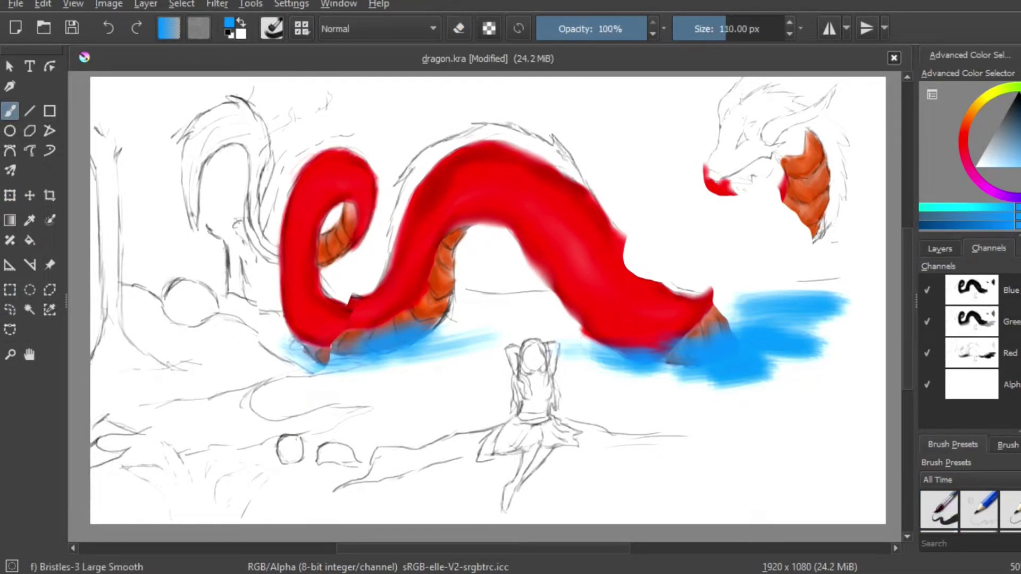
- Erase the lower bend and the body's chest end with Bristles-3 at 110 px, and sketch the body's missing upper edge in pencil
key(d)
key(e)
mouse_move(365, 353)
mouse_down()
mouse_move(353, 335)
mouse_move(422, 337)
mouse_move(418, 319)
mouse_move(458, 317)
mouse_move(440, 356)
mouse_up()
drag(755, 311, 836, 372)
key(ctrl+z)
mouse_move(745, 352)
mouse_down()
mouse_move(690, 292)
mouse_move(599, 346)
mouse_move(768, 292)
mouse_up()
drag(429, 344, 484, 343)
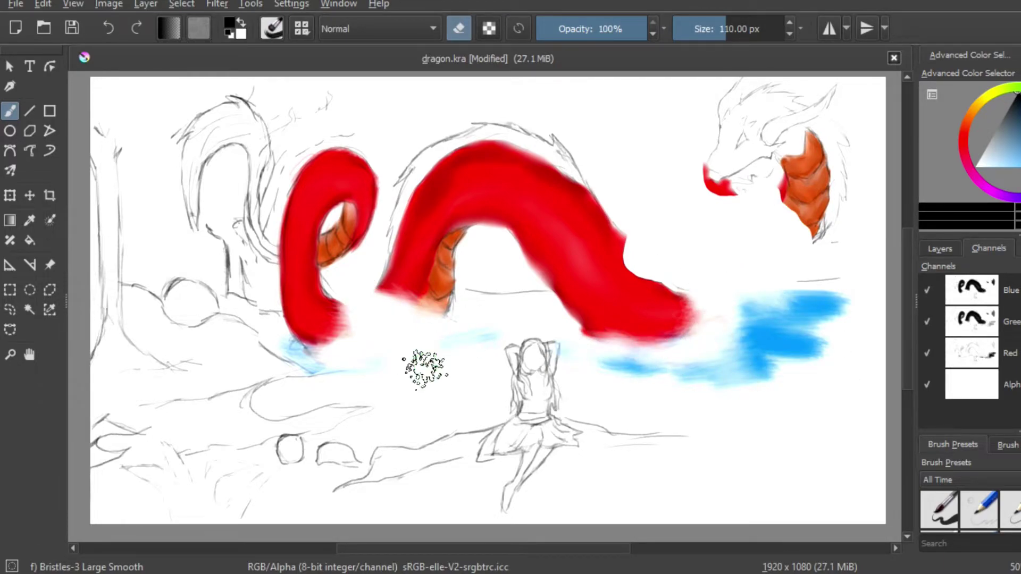
key(slash)
drag(625, 248, 660, 286)
- Select the dragon's head and upper chest freehand, enlarge them and move them lower, closer to the water
click(9, 310)
mouse_move(675, 136)
mouse_down()
mouse_move(803, 258)
mouse_move(694, 88)
mouse_up()
click(10, 196)
drag(755, 170, 763, 211)
drag(632, 93, 608, 140)
drag(688, 197, 650, 173)
drag(617, 116, 577, 100)
drag(667, 163, 704, 147)
drag(646, 208, 617, 217)
mouse_move(732, 217)
mouse_down()
mouse_move(775, 234)
mouse_move(723, 212)
mouse_move(761, 206)
mouse_move(791, 237)
mouse_move(769, 274)
mouse_up()
- Clear the selection and sketch the lower neck with its plate lines from the orange plates down to the water using Pencil-2
click(9, 110)
click(10, 310)
click(159, 266)
click(9, 110)
mouse_move(766, 285)
mouse_down()
mouse_move(787, 246)
mouse_move(776, 277)
mouse_up()
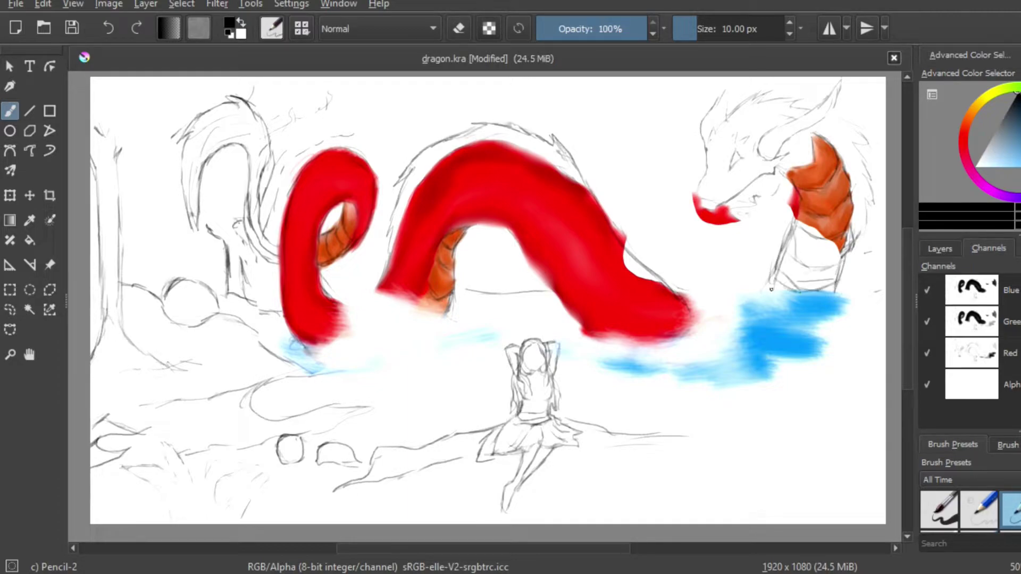
- Paint more water around the tail, body arch and neck in the sampled blue with Bristles-3 Large Smooth at 51 px
ctrl+click(788, 326)
click(1018, 509)
mouse_move(736, 360)
mouse_down()
mouse_move(675, 360)
mouse_move(717, 298)
mouse_up()
key(bracketleft)
key(bracketleft)
key(bracketleft)
key(bracketleft)
key(bracketleft)
key(bracketleft)
key(bracketleft)
key(bracketleft)
key(bracketleft)
key(bracketleft)
key(bracketleft)
mouse_move(349, 306)
mouse_down()
mouse_move(372, 341)
mouse_move(423, 314)
mouse_move(348, 287)
mouse_move(244, 301)
mouse_move(369, 353)
mouse_move(463, 306)
mouse_move(495, 346)
mouse_move(804, 314)
mouse_move(872, 319)
mouse_up()
- Erase the red and blue paint under the dragon's snout with Bristles-3 Large Smooth at 51 px
key(/)
key(/)
key(d)
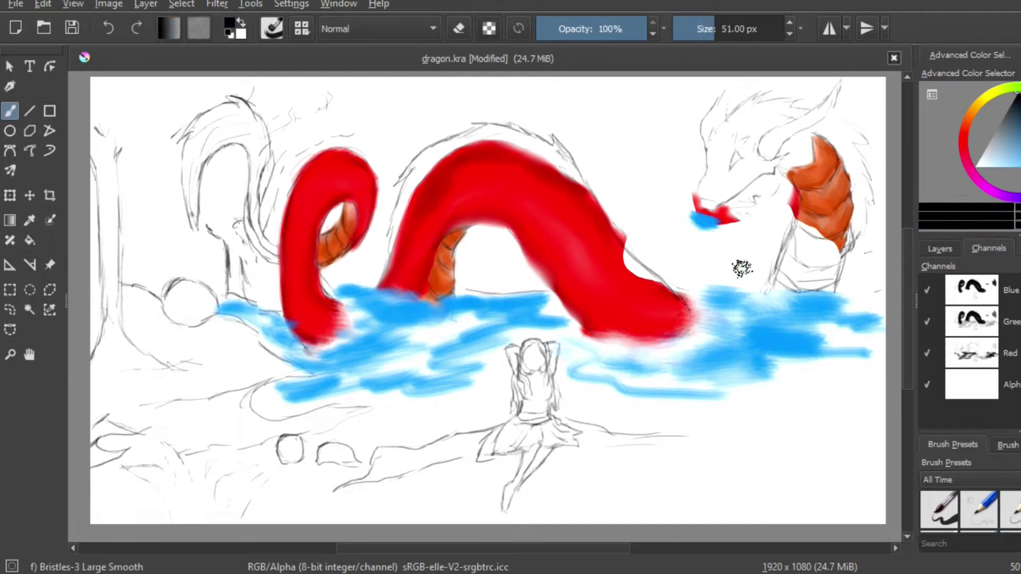
key(e)
mouse_move(715, 224)
mouse_down()
mouse_move(695, 213)
mouse_move(739, 224)
mouse_move(727, 271)
mouse_up()
- Sketch the front neck lines and redraw the snout, jaw and horns in black with Pencil-2 at 10 px
key(/)
drag(734, 239, 743, 272)
drag(745, 212, 748, 226)
drag(752, 195, 761, 199)
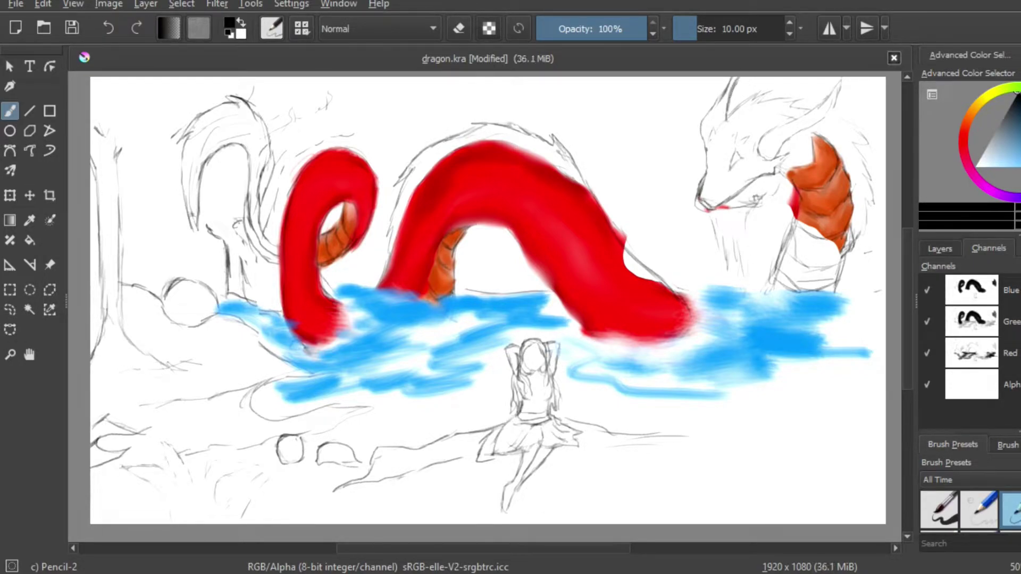
drag(772, 132, 787, 141)
drag(841, 82, 788, 142)
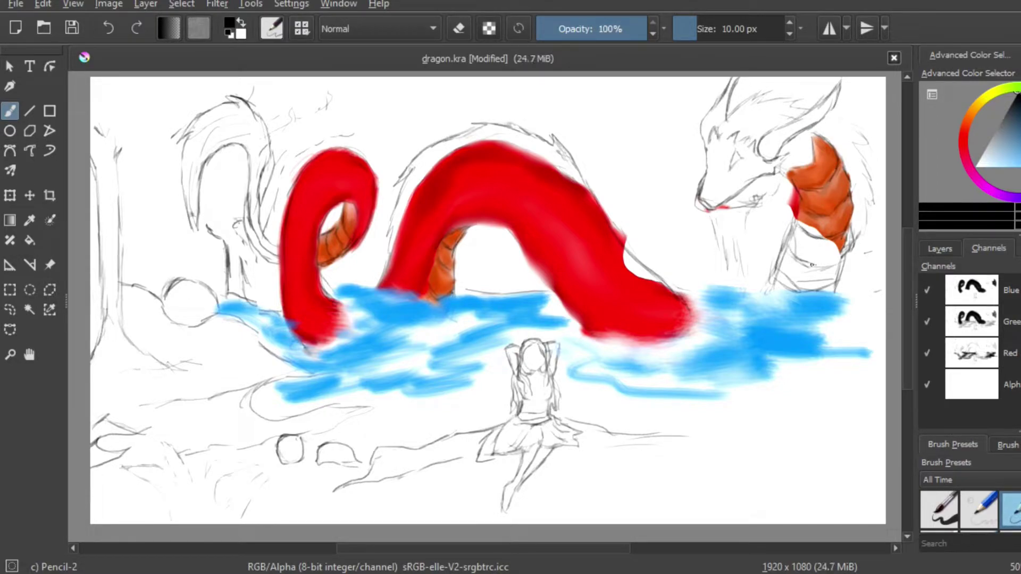
- Paint the lower neck plates down to the water in sampled oranges with Bristles-3 Large Smooth, shading at 20 px
ctrl+click(804, 237)
key(slash)
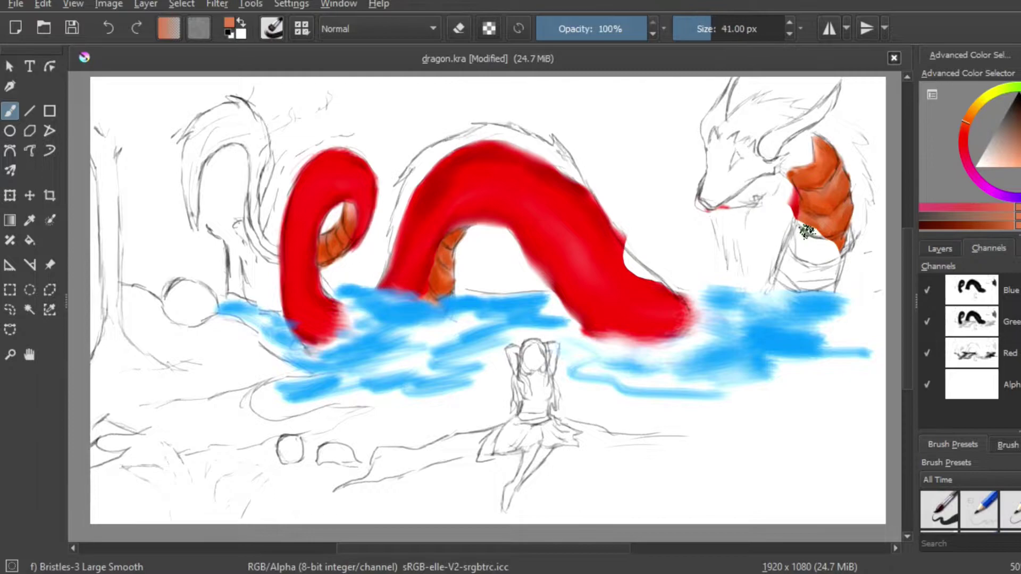
mouse_move(798, 252)
mouse_down()
mouse_move(822, 250)
mouse_move(795, 279)
mouse_move(776, 273)
mouse_move(824, 263)
mouse_up()
ctrl+click(814, 206)
ctrl+click(813, 206)
key(bracketleft)
key(bracketleft)
key(bracketleft)
key(bracketleft)
key(bracketleft)
key(bracketleft)
key(bracketleft)
key(bracketleft)
key(bracketleft)
key(bracketleft)
key(bracketleft)
key(bracketleft)
key(bracketleft)
key(bracketleft)
key(bracketleft)
mouse_move(803, 236)
mouse_down()
mouse_move(795, 271)
mouse_move(824, 276)
mouse_move(777, 287)
mouse_move(793, 223)
mouse_up()
- Smooth the orange paint on the lower neck plates with Blender Blur at 18 px
scroll(968, 512, down, 10)
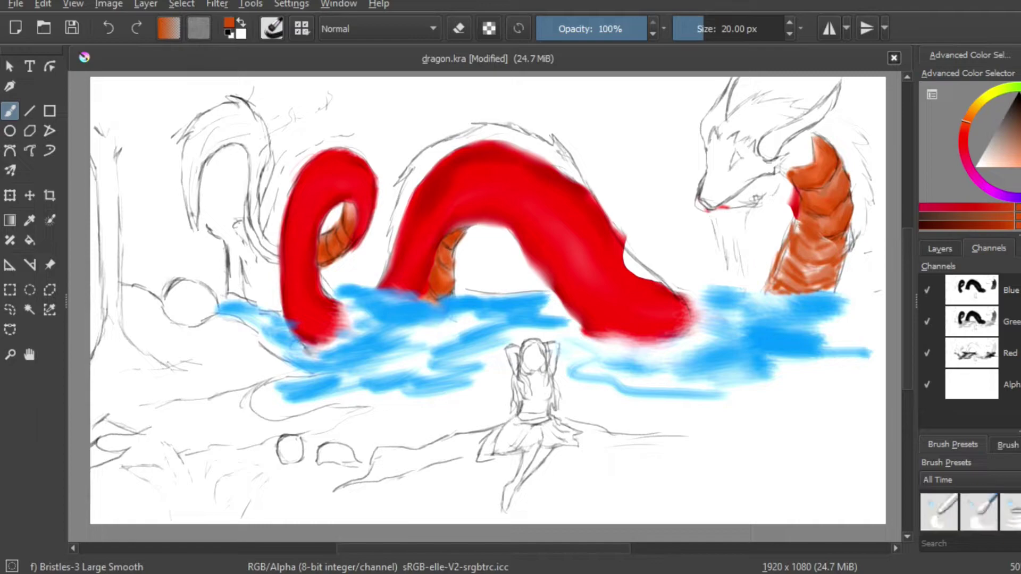
click(940, 512)
click(979, 512)
key(bracketleft)
key(bracketleft)
key(bracketleft)
key(bracketleft)
key(bracketleft)
key(bracketleft)
key(bracketleft)
key(bracketleft)
key(bracketleft)
key(bracketleft)
key(bracketleft)
key(bracketleft)
key(bracketleft)
key(bracketleft)
key(bracketleft)
key(bracketleft)
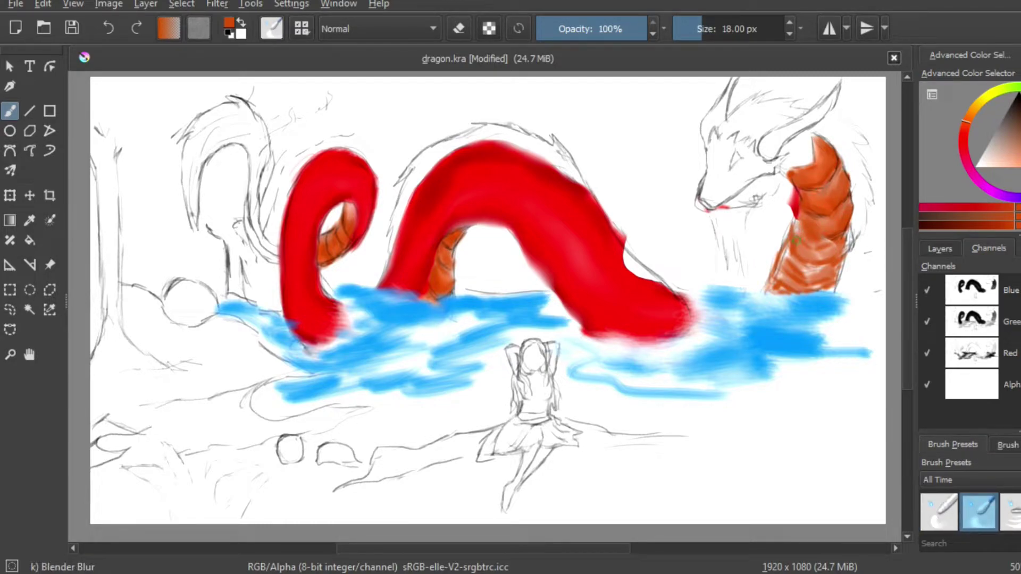
drag(809, 270, 799, 217)
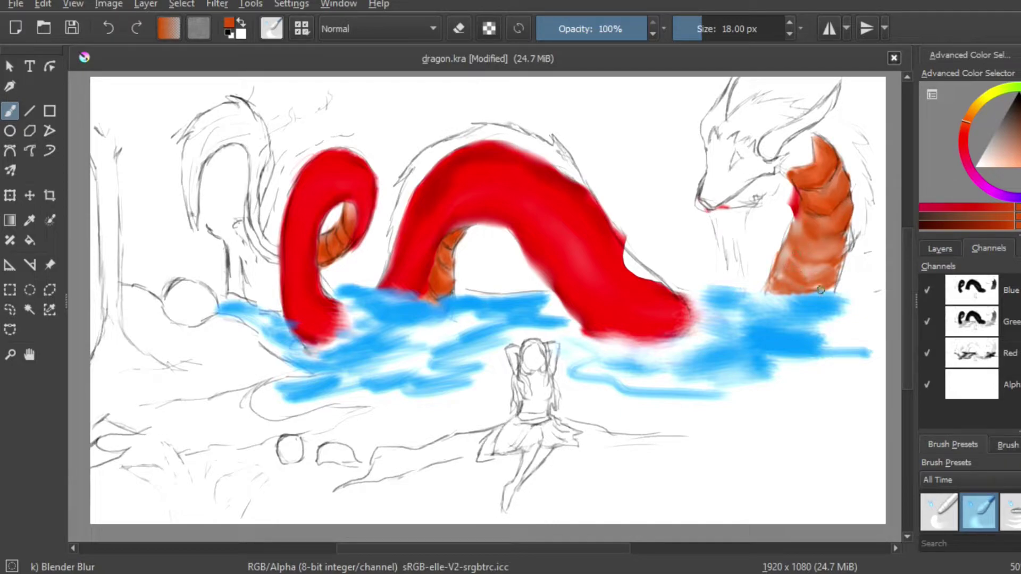
- Draw black plate lines across the lower neck down to the waterline with Pencil-2 at 10 px
key(slash)
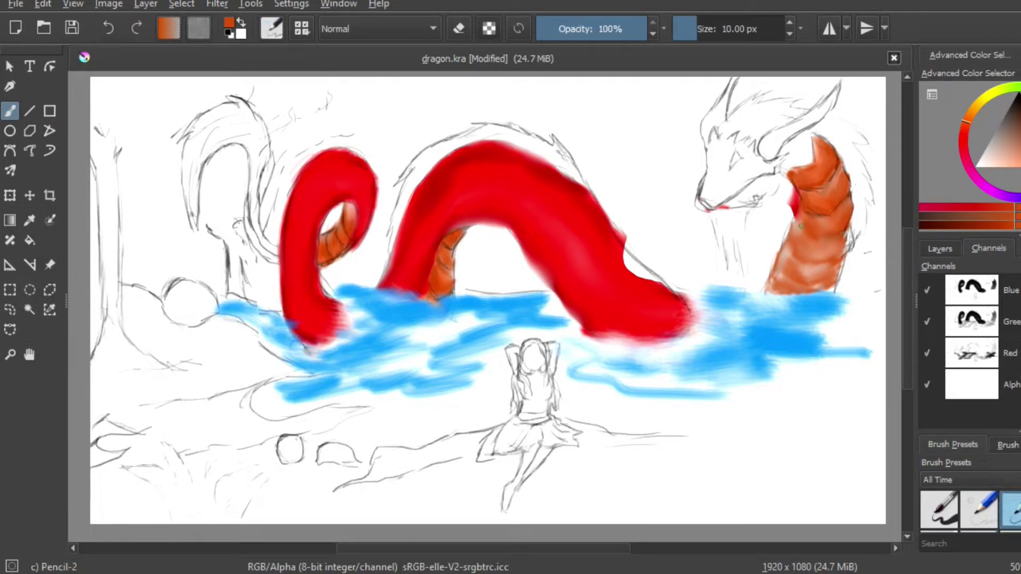
key(d)
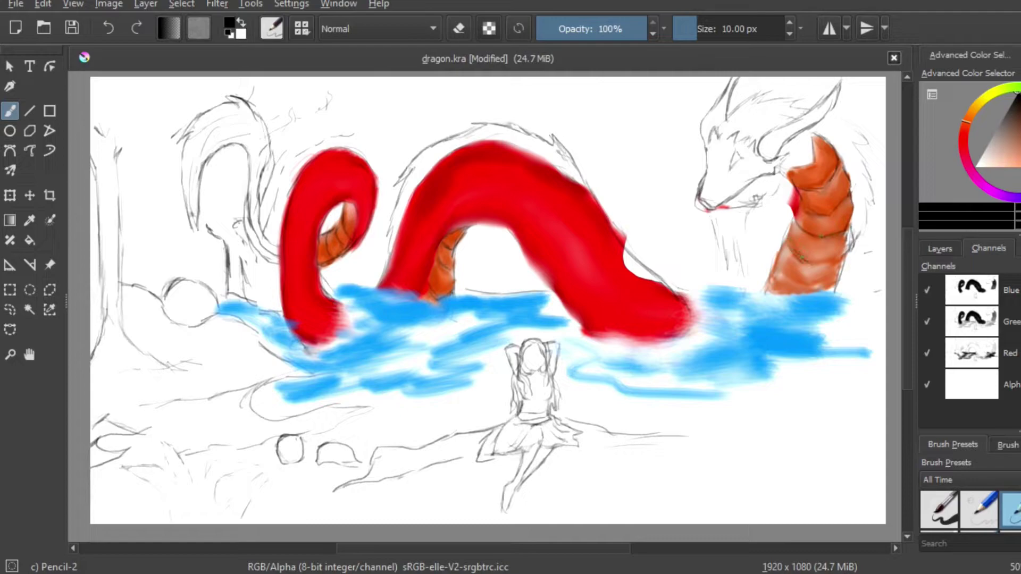
drag(814, 293, 833, 292)
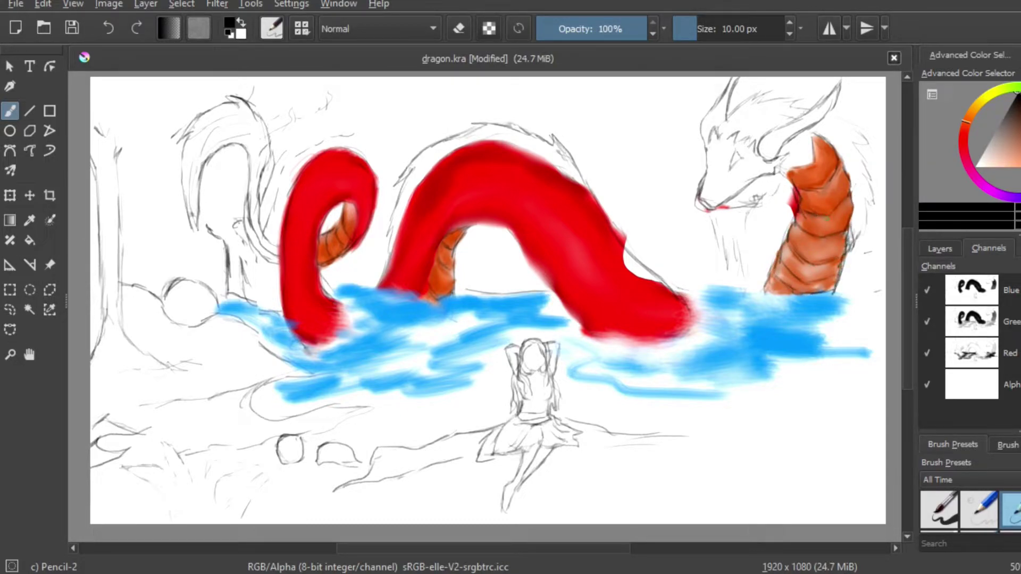
- Shade the lower neck plates in the sampled darker orange with Bristles-3 Large Smooth at 20 px
ctrl+click(811, 207)
key(comma)
key(bracketleft)
key(bracketleft)
key(bracketleft)
key(bracketleft)
key(bracketleft)
key(bracketleft)
key(bracketleft)
key(bracketleft)
key(bracketleft)
key(bracketleft)
key(bracketleft)
key(bracketleft)
key(bracketleft)
key(bracketleft)
key(bracketleft)
key(bracketleft)
key(bracketleft)
key(bracketleft)
key(bracketleft)
key(bracketleft)
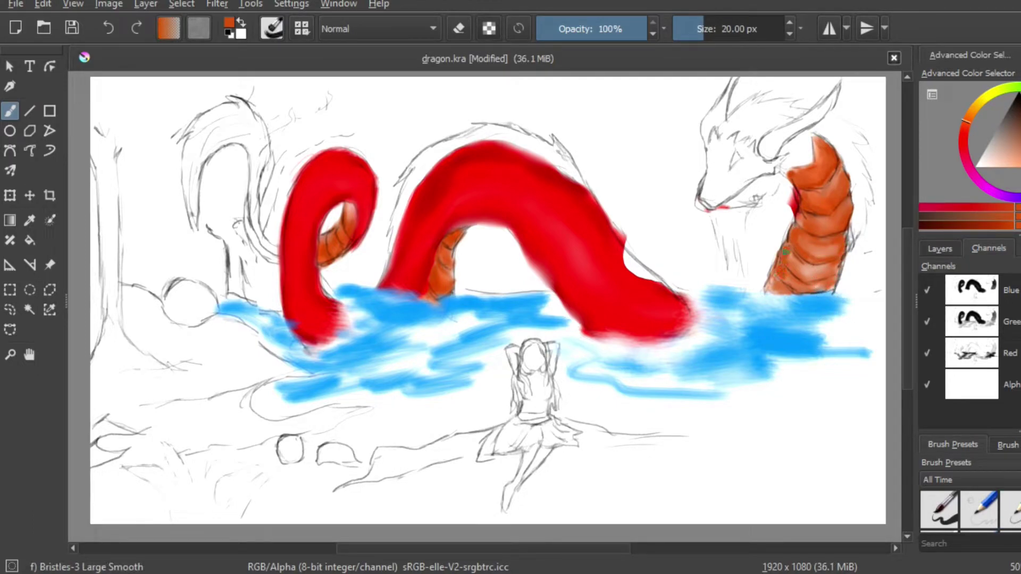
mouse_move(791, 280)
mouse_down()
mouse_move(833, 273)
mouse_move(802, 271)
mouse_up()
- Blend the darker orange shading into the lower neck plates with Blender Blur at 24 px
scroll(979, 512, down, 10)
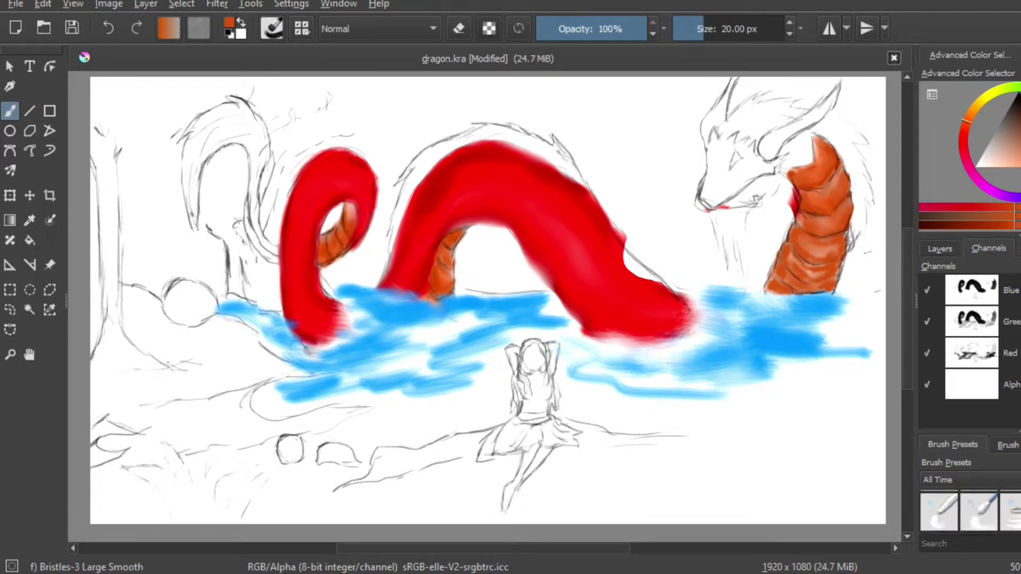
click(979, 512)
key(bracketleft)
key(bracketleft)
key(bracketleft)
key(bracketleft)
key(bracketleft)
key(bracketleft)
key(bracketleft)
key(bracketleft)
key(bracketleft)
key(bracketleft)
key(bracketleft)
key(bracketleft)
key(bracketleft)
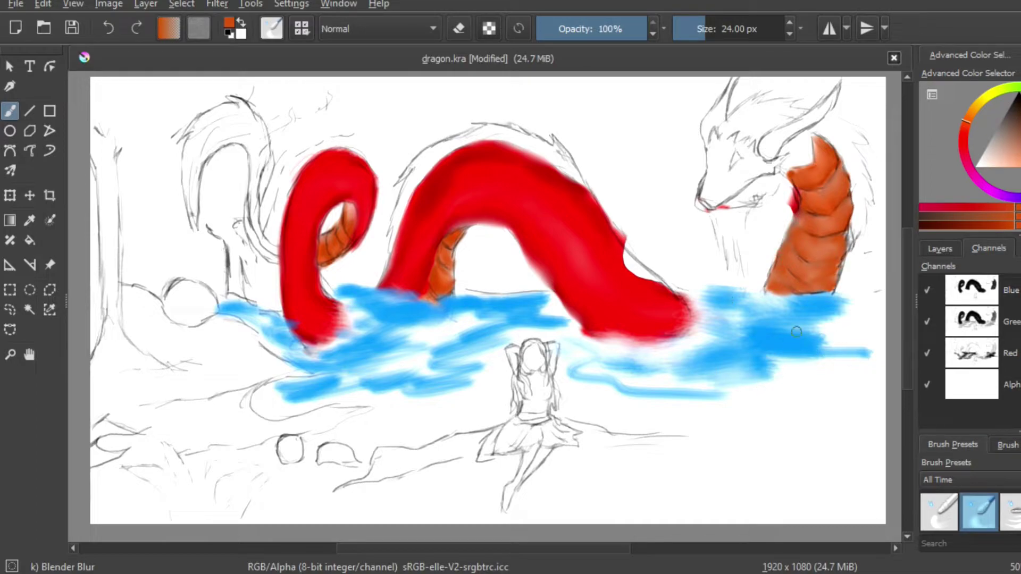
- Redraw the neck's outline and plate lines in black with Pencil-2 at 10 px
scroll(989, 512, up, 8)
click(1012, 511)
click(228, 33)
mouse_move(796, 214)
mouse_down()
mouse_move(811, 235)
mouse_move(795, 253)
mouse_up()
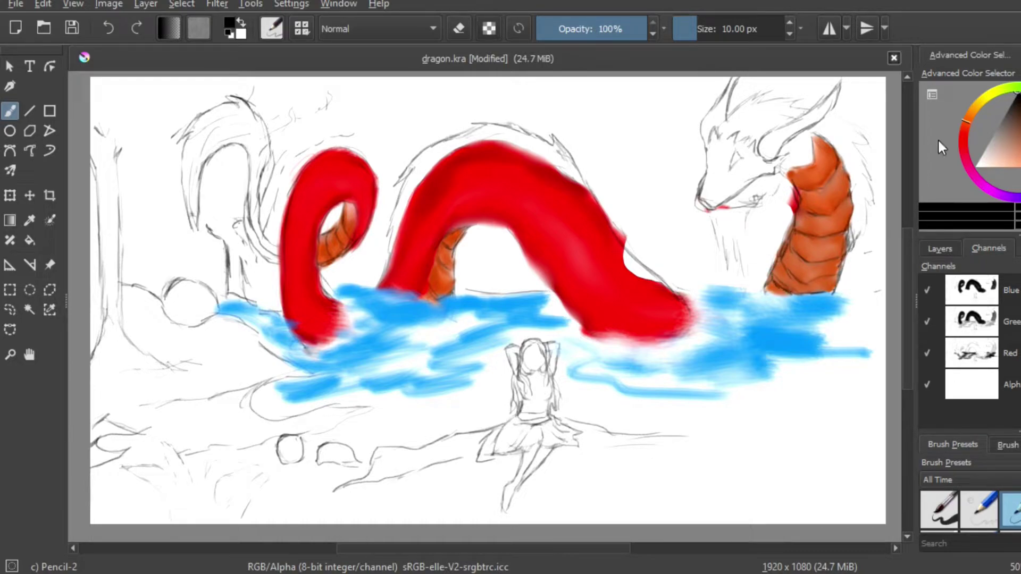
- Blend the red of the large body arch over its white notch and along its edges with Blender Basic at 50 px
key(slash)
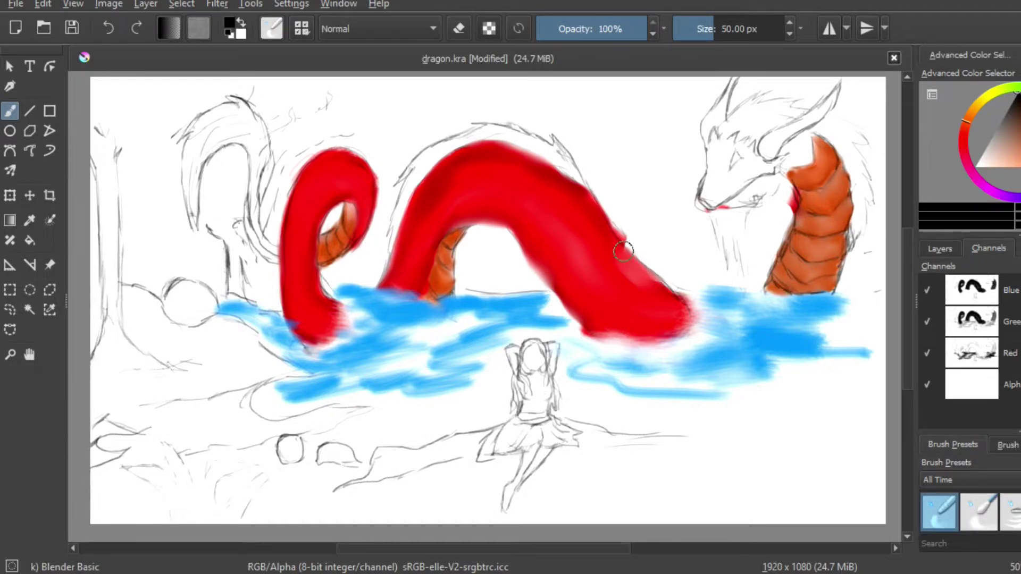
drag(420, 250, 522, 230)
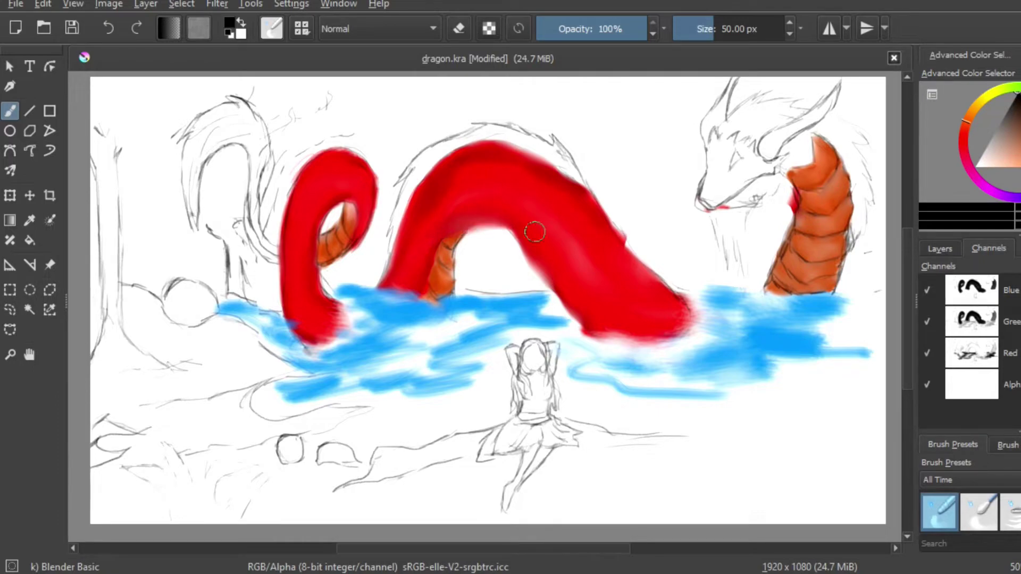
- Paint water streaming from the dragon's jaw in the sampled blue with Bristles-3 Large Smooth at 14 px
ctrl+click(728, 302)
key(slash)
mouse_move(712, 215)
mouse_down()
mouse_move(723, 258)
mouse_move(726, 235)
mouse_up()
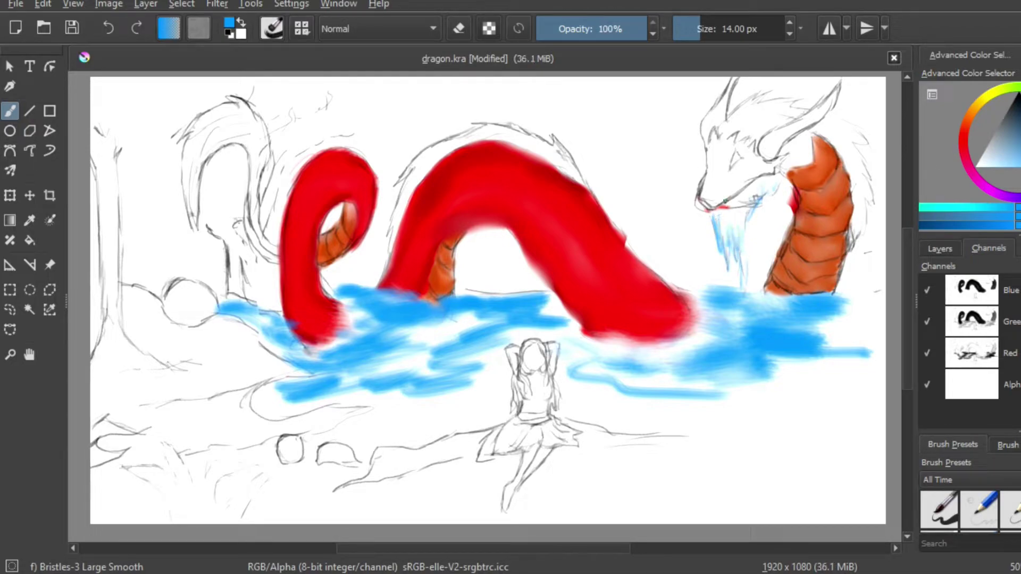
- Paint the dragon's horns yellow and its eye black with Bristles-3 Large Smooth at 14 px
click(987, 97)
drag(711, 118, 720, 118)
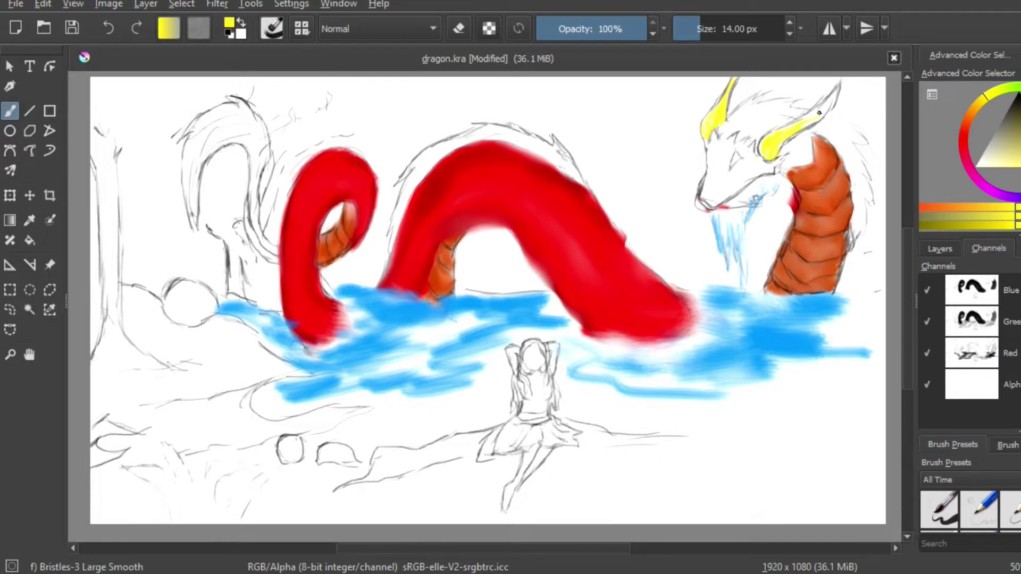
click(1017, 92)
mouse_move(737, 151)
mouse_down()
mouse_move(730, 166)
mouse_move(737, 156)
mouse_up()
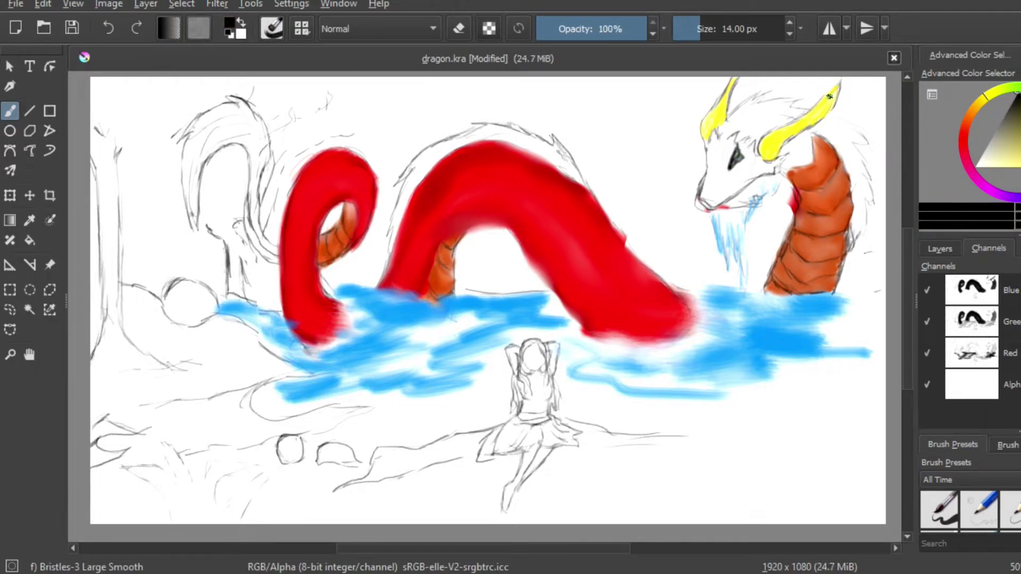
- Fill in the dragon's eye with solid black using a smaller Bristles-3 Large Smooth brush, and switch to white at 6 px
key(ctrl+plus)
key(ctrl+plus)
key(ctrl+plus)
drag(555, 549, 747, 548)
drag(907, 294, 908, 222)
key(bracketleft)
key(bracketleft)
key(bracketleft)
key(bracketleft)
key(bracketleft)
key(bracketleft)
key(bracketleft)
key(bracketleft)
key(bracketleft)
key(bracketleft)
key(bracketleft)
key(bracketleft)
key(bracketleft)
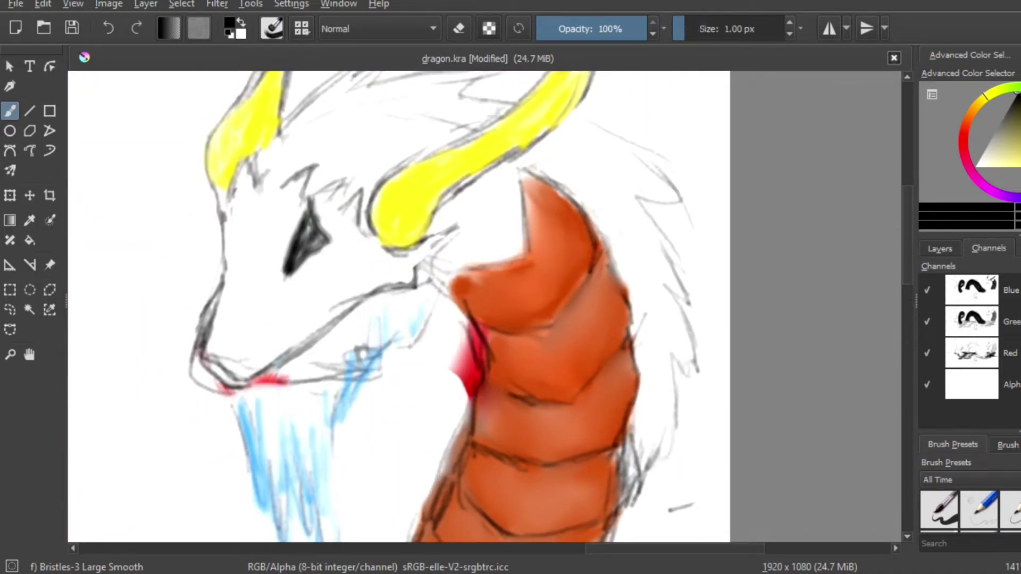
key(bracketright)
key(bracketright)
key(bracketright)
key(bracketright)
key(bracketright)
key(bracketright)
key(bracketright)
key(bracketright)
mouse_move(311, 214)
mouse_down()
mouse_move(318, 243)
mouse_move(315, 235)
mouse_move(305, 243)
mouse_up()
key(x)
key(bracketleft)
key(bracketleft)
key(bracketleft)
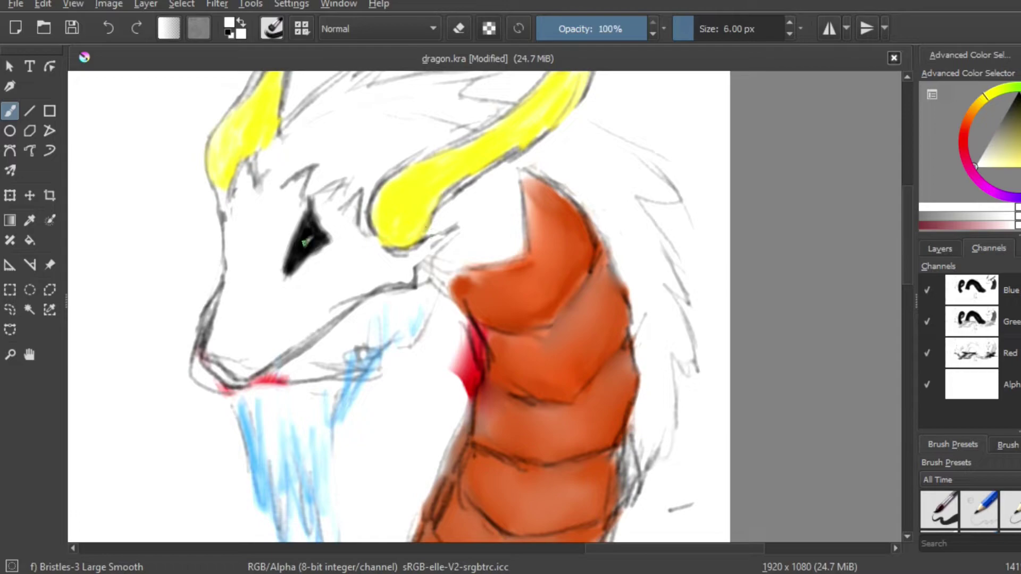
- Paint the dragon's face in a pale orange with an enlarged Bristles-3 Large Smooth brush
key(ctrl+minus)
key(ctrl+minus)
drag(665, 549, 564, 549)
drag(907, 289, 908, 330)
key(ctrl+minus)
drag(626, 550, 602, 550)
click(972, 111)
drag(1003, 142, 1009, 164)
key(bracketright)
key(bracketright)
key(bracketright)
key(bracketright)
key(bracketright)
key(bracketright)
key(bracketright)
key(bracketright)
key(bracketright)
key(bracketright)
key(bracketright)
key(bracketright)
key(bracketright)
key(bracketright)
key(bracketright)
mouse_move(711, 189)
mouse_down()
mouse_move(704, 229)
mouse_move(712, 178)
mouse_move(769, 187)
mouse_move(739, 209)
mouse_up()
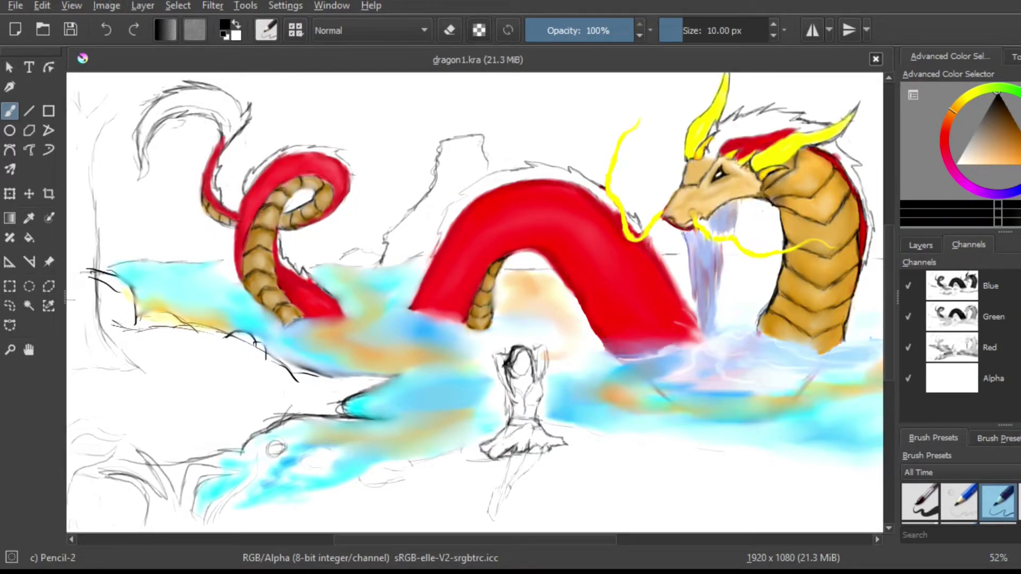
- Paint turquoise splashes over the base of the tail coil with Bristles-3 Large Smooth at 15 px and Pencil-2 at 10 px
click(1019, 123)
click(1020, 160)
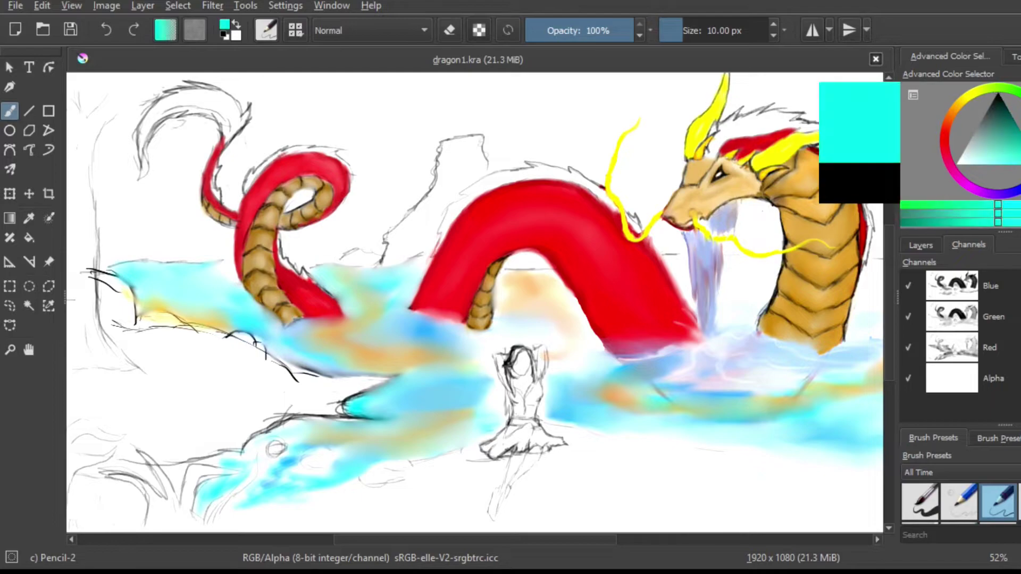
drag(343, 304, 346, 307)
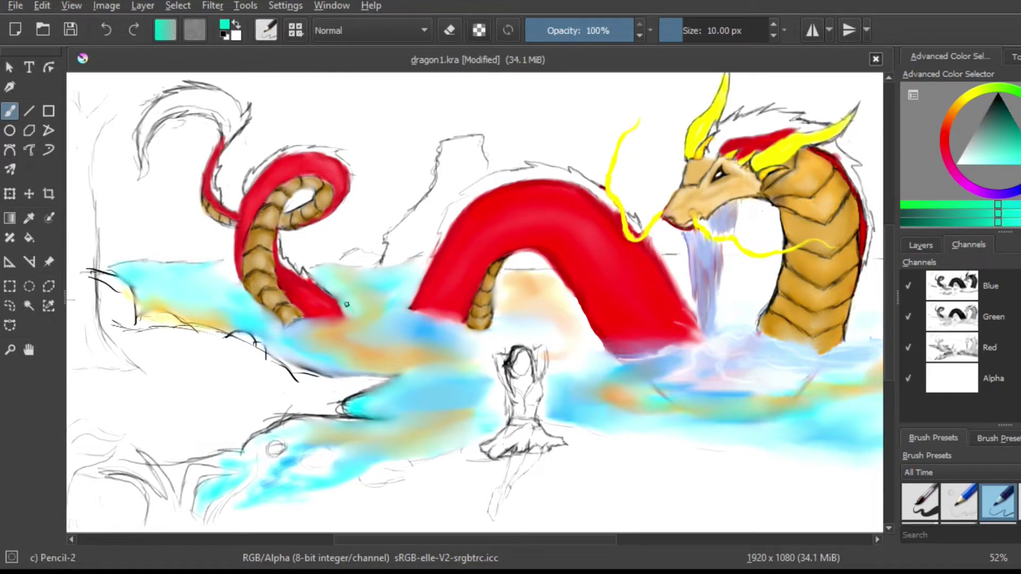
right_click(383, 238)
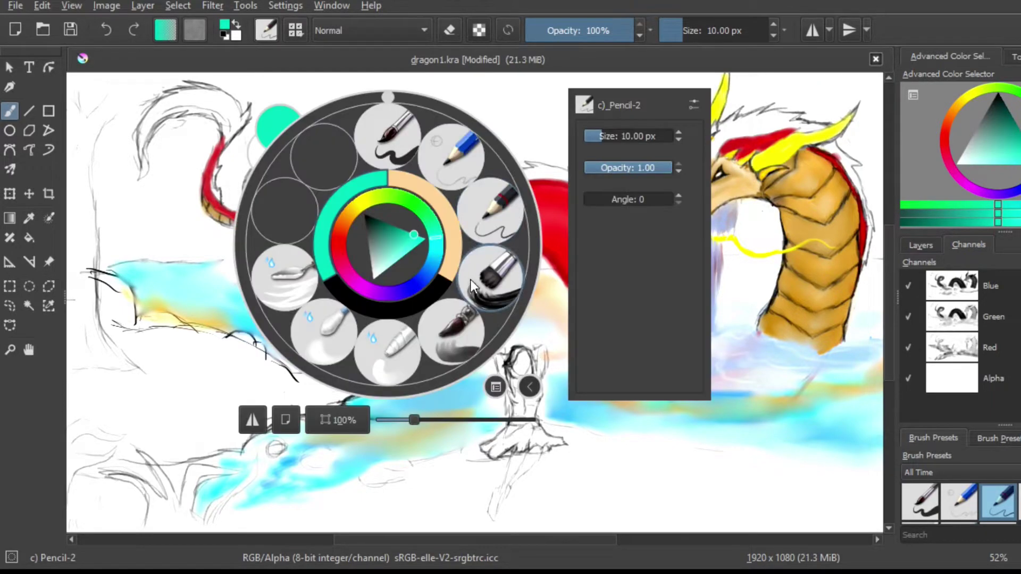
click(493, 284)
key(bracketleft)
key(bracketleft)
key(bracketleft)
key(bracketleft)
key(bracketleft)
key(bracketleft)
key(bracketleft)
key(bracketleft)
key(bracketleft)
key(bracketleft)
key(bracketleft)
key(bracketleft)
key(bracketleft)
key(bracketleft)
key(bracketleft)
key(bracketleft)
key(bracketleft)
key(bracketleft)
key(bracketleft)
key(bracketleft)
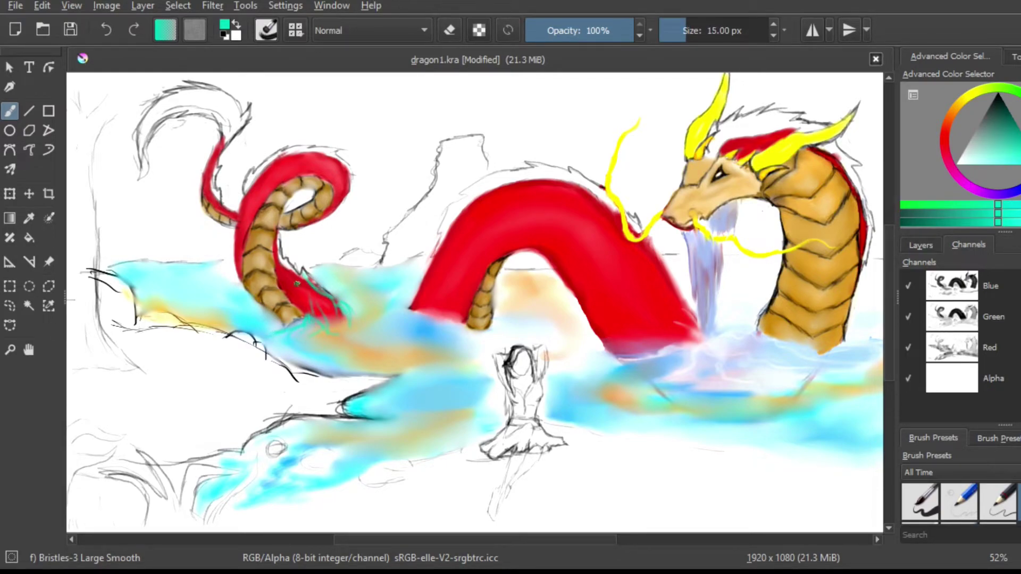
right_click(443, 338)
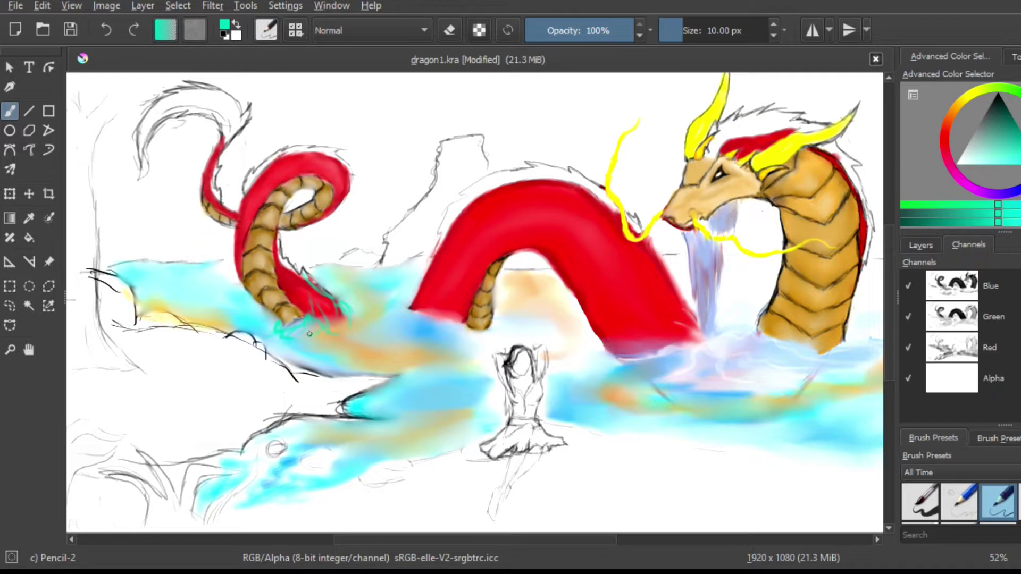
- Draw white foam and spray lines at the tail coil's base and the middle coil's left base with Pencil-2 at 10 px
click(955, 163)
mouse_move(268, 317)
mouse_down()
mouse_move(290, 330)
mouse_move(394, 317)
mouse_move(376, 321)
mouse_up()
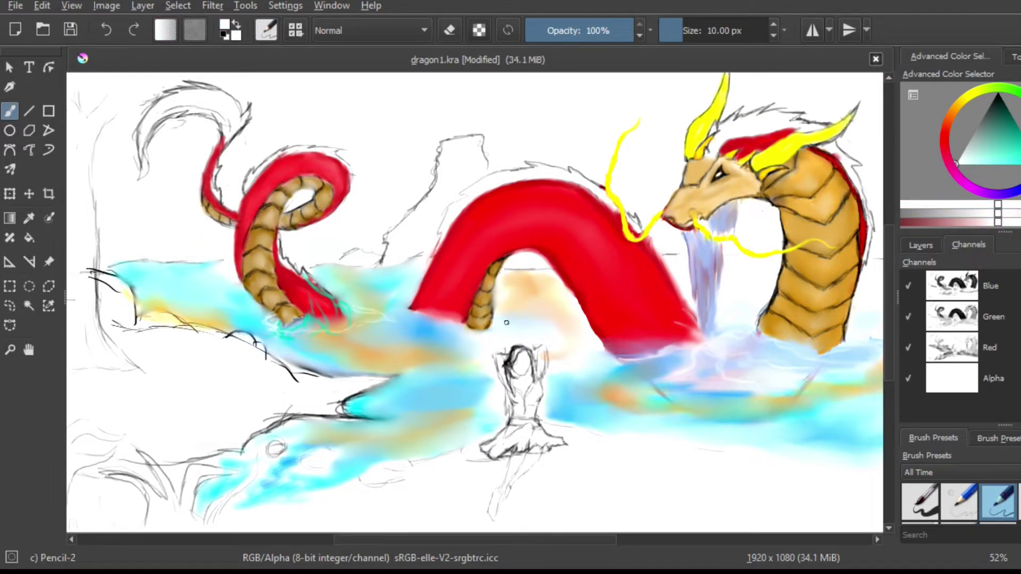
mouse_move(449, 344)
mouse_down()
mouse_move(391, 323)
mouse_move(401, 305)
mouse_move(386, 334)
mouse_move(442, 331)
mouse_up()
drag(451, 318, 478, 323)
drag(439, 248, 407, 321)
mouse_move(406, 321)
mouse_down()
mouse_move(427, 279)
mouse_move(452, 279)
mouse_up()
mouse_move(446, 290)
mouse_down()
mouse_move(420, 313)
mouse_move(454, 307)
mouse_move(391, 324)
mouse_up()
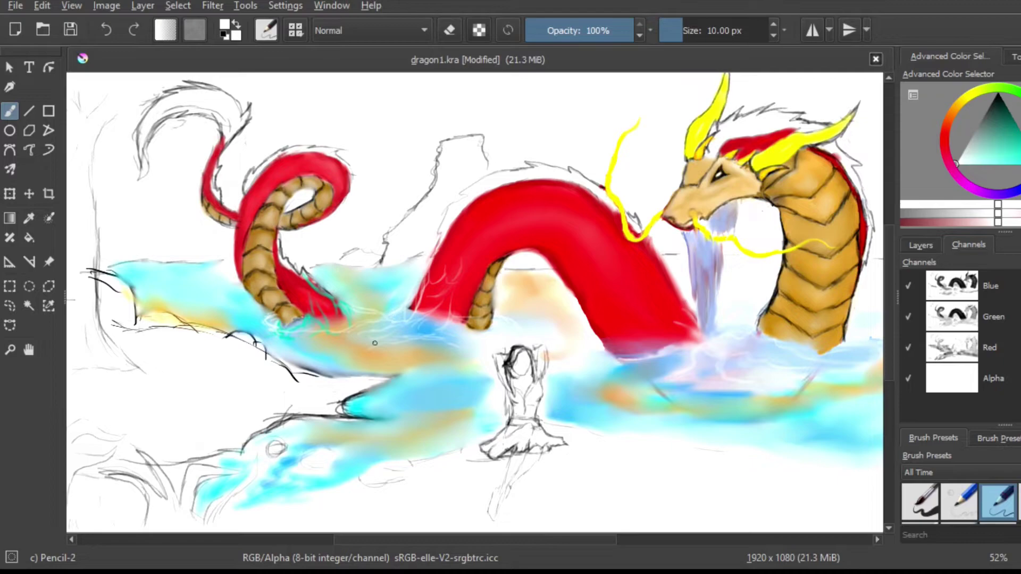
- Add strokes in the sampled turquoise along the waterline between the coils and up the middle coil's left edge
ctrl+click(308, 330)
click(1019, 157)
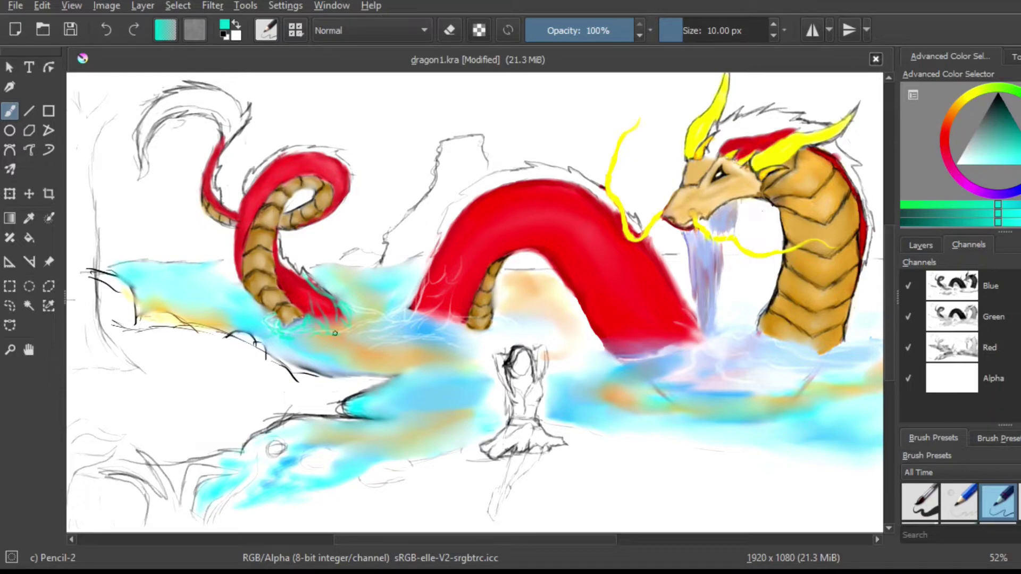
drag(381, 318, 394, 324)
drag(425, 290, 432, 274)
drag(431, 274, 464, 271)
drag(427, 298, 448, 285)
drag(423, 309, 447, 293)
drag(444, 213, 424, 236)
drag(430, 233, 400, 305)
- Draw falling water in a sampled pale lavender blue over the middle coil's left side and the tail coil's base with Pencil-2
ctrl+click(676, 354)
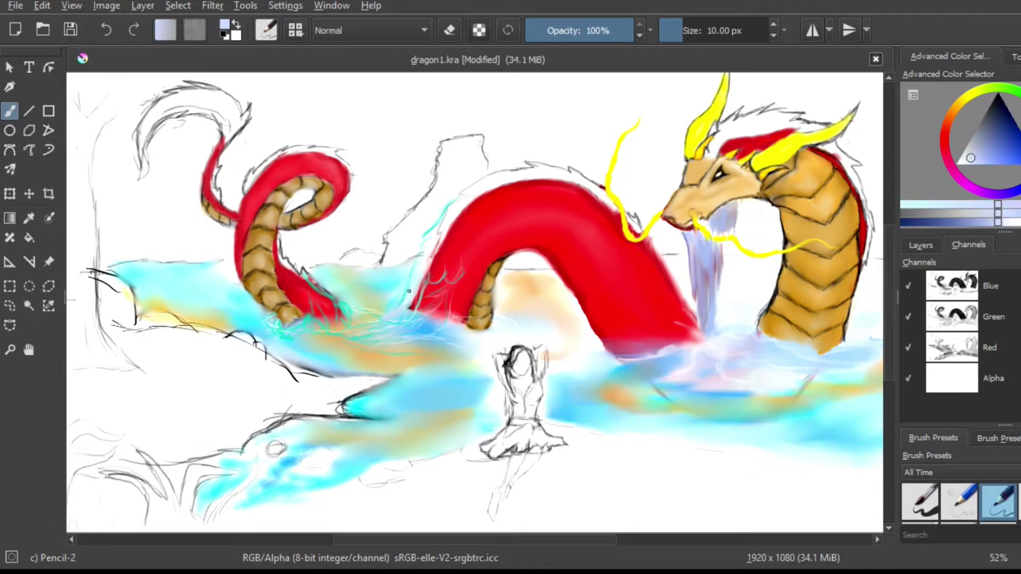
drag(435, 228, 410, 312)
mouse_move(428, 273)
mouse_down()
mouse_move(449, 277)
mouse_move(467, 264)
mouse_move(426, 302)
mouse_up()
drag(441, 289, 415, 318)
mouse_move(448, 286)
mouse_down()
mouse_move(425, 313)
mouse_move(448, 320)
mouse_up()
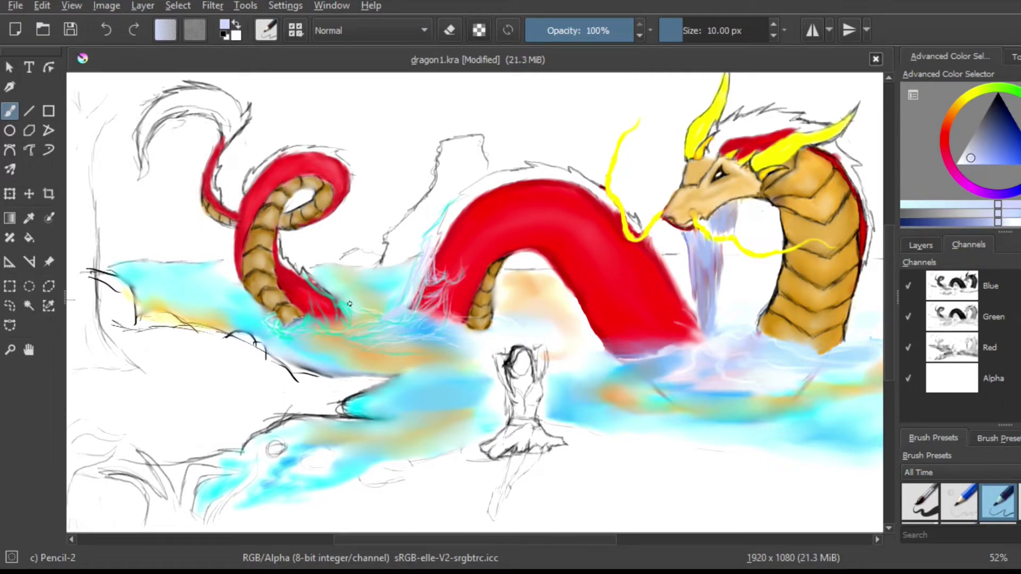
mouse_move(316, 280)
mouse_down()
mouse_move(332, 319)
mouse_move(303, 321)
mouse_move(343, 325)
mouse_move(287, 317)
mouse_move(420, 313)
mouse_move(427, 334)
mouse_move(449, 330)
mouse_move(429, 321)
mouse_up()
mouse_move(425, 282)
mouse_down()
mouse_move(414, 312)
mouse_move(444, 325)
mouse_up()
drag(489, 287, 475, 321)
- Fill out the lavender-blue water along the waterline and the middle coil's left edge with Bristles-3 Large Smooth at 12 px
right_click(430, 323)
click(535, 349)
key(bracketleft)
key(bracketleft)
key(bracketleft)
key(bracketleft)
key(bracketleft)
key(bracketleft)
key(bracketleft)
drag(411, 308, 423, 281)
mouse_move(450, 200)
mouse_down()
mouse_move(410, 290)
mouse_move(385, 312)
mouse_move(342, 335)
mouse_move(272, 316)
mouse_move(281, 331)
mouse_move(283, 314)
mouse_move(290, 329)
mouse_move(335, 331)
mouse_move(353, 312)
mouse_move(383, 323)
mouse_move(380, 302)
mouse_move(449, 333)
mouse_move(509, 334)
mouse_up()
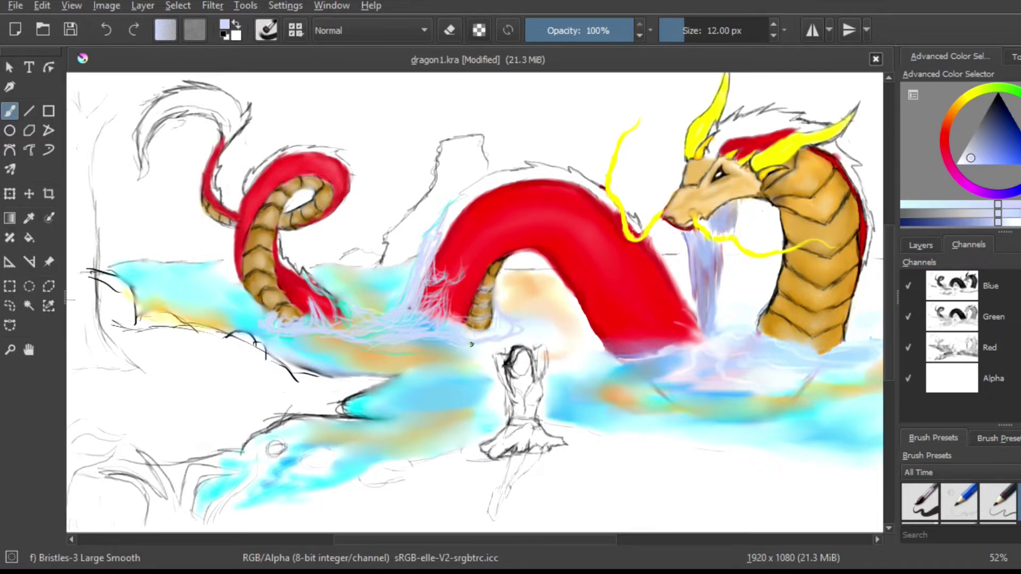
- Soften the splashes at the tail coil's base and the middle coil's left side with Blender Blur at 16 px
right_click(544, 320)
click(647, 352)
right_click(544, 305)
click(479, 391)
key(bracketleft)
key(bracketleft)
key(bracketleft)
key(bracketleft)
key(bracketleft)
key(bracketleft)
key(bracketleft)
key(bracketleft)
key(bracketleft)
key(bracketleft)
key(bracketleft)
key(bracketleft)
key(bracketleft)
key(bracketleft)
key(bracketleft)
key(bracketleft)
key(bracketleft)
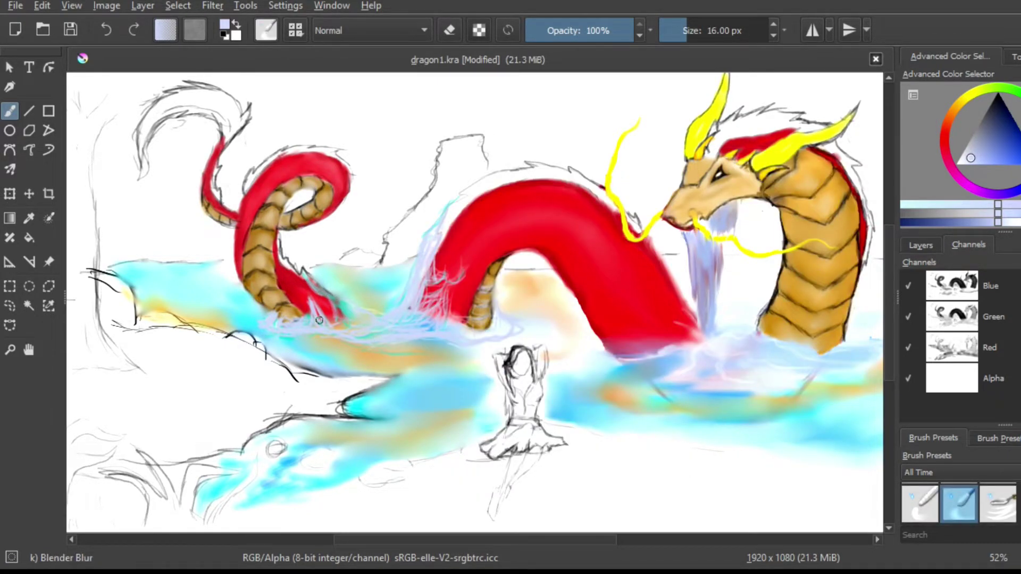
mouse_move(291, 323)
mouse_down()
mouse_move(256, 325)
mouse_move(295, 333)
mouse_move(288, 343)
mouse_move(362, 332)
mouse_up()
mouse_move(426, 283)
mouse_down()
mouse_move(389, 318)
mouse_move(440, 298)
mouse_move(424, 327)
mouse_move(405, 329)
mouse_move(425, 302)
mouse_move(451, 324)
mouse_move(476, 300)
mouse_move(517, 323)
mouse_move(417, 337)
mouse_move(472, 336)
mouse_move(473, 293)
mouse_move(459, 306)
mouse_move(494, 329)
mouse_move(519, 326)
mouse_move(371, 332)
mouse_move(466, 330)
mouse_up()
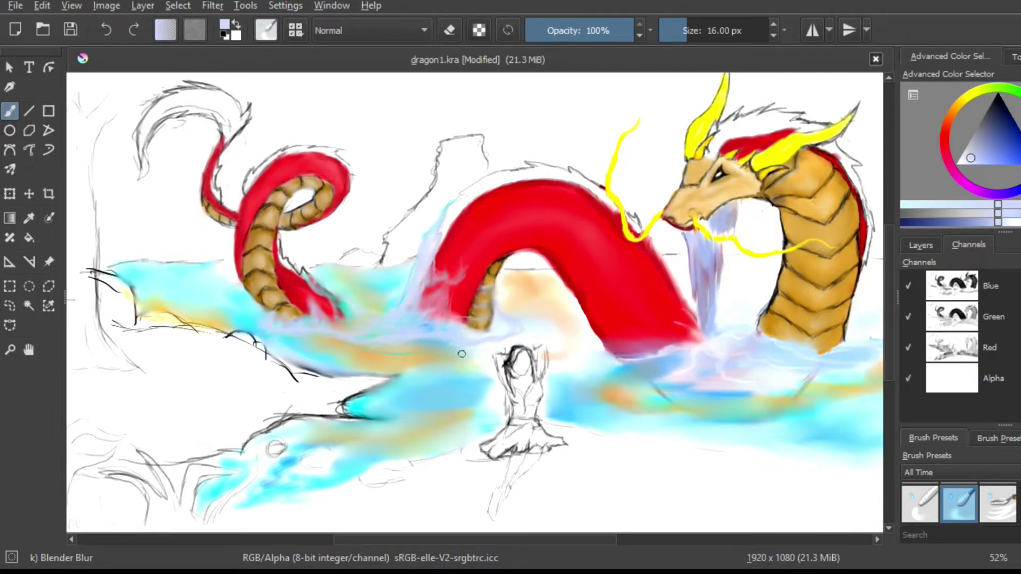
- Add white highlights to the blurred splashes on the tail coil and both bases of the middle coil with Pencil-2 at 10 px
ctrl+click(466, 330)
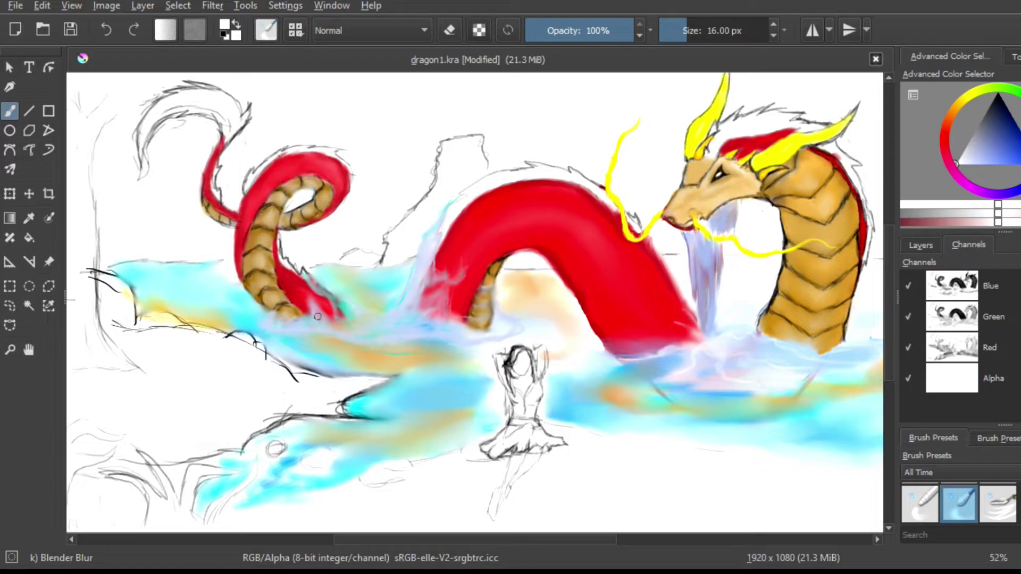
right_click(345, 336)
click(264, 314)
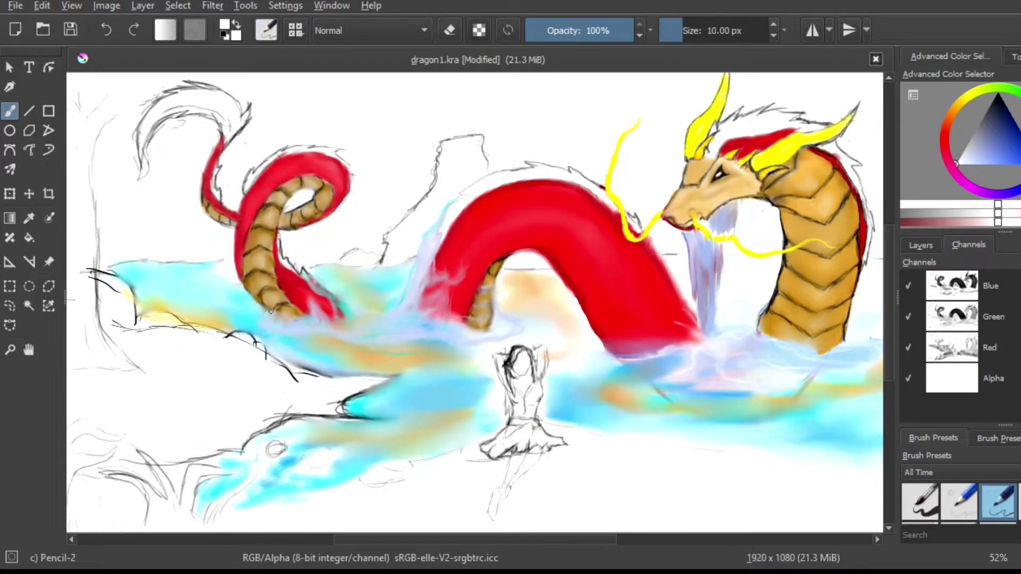
drag(257, 322, 348, 323)
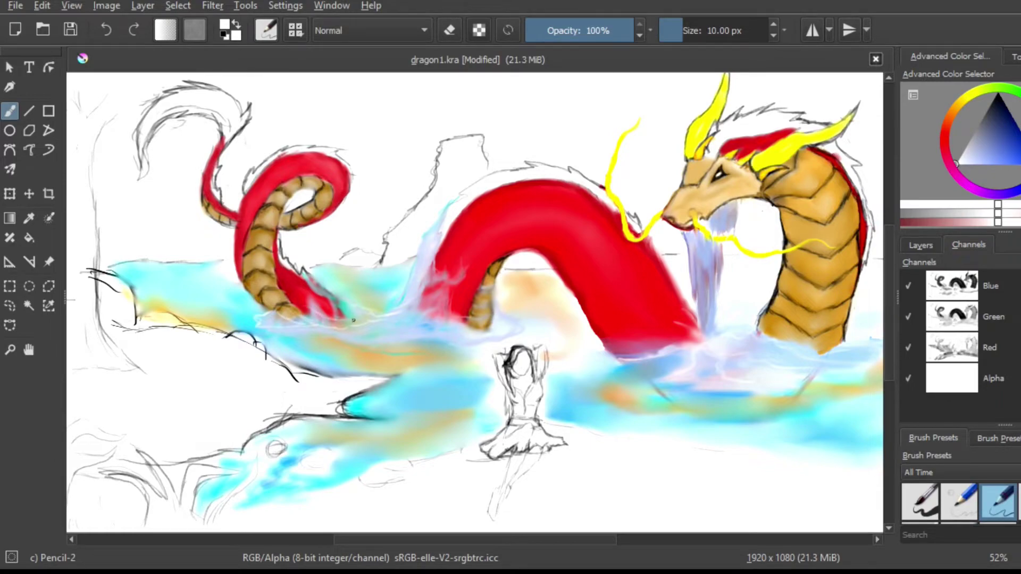
mouse_move(435, 264)
mouse_down()
mouse_move(436, 284)
mouse_move(410, 321)
mouse_up()
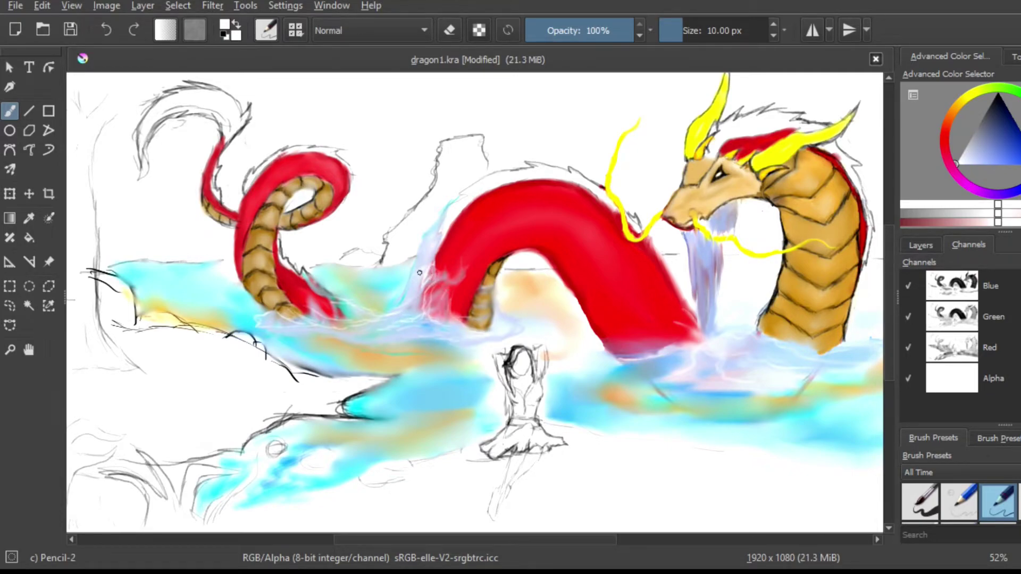
mouse_move(436, 221)
mouse_down()
mouse_move(397, 306)
mouse_move(402, 319)
mouse_move(372, 315)
mouse_move(362, 336)
mouse_move(439, 339)
mouse_up()
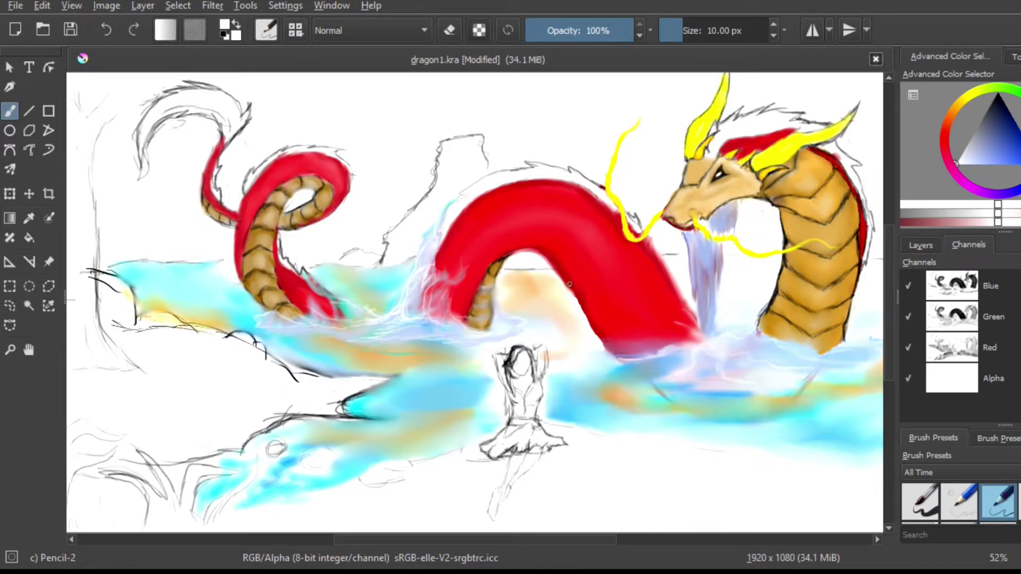
mouse_move(439, 278)
mouse_down()
mouse_move(464, 264)
mouse_move(430, 290)
mouse_move(449, 291)
mouse_up()
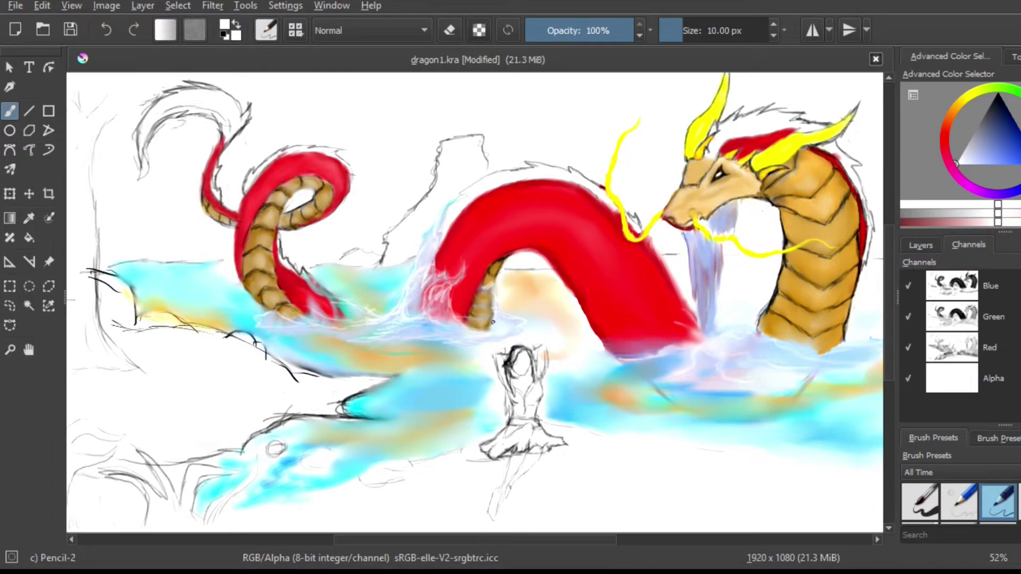
mouse_move(606, 351)
mouse_down()
mouse_move(644, 354)
mouse_move(675, 341)
mouse_move(625, 323)
mouse_move(683, 306)
mouse_move(699, 326)
mouse_move(622, 345)
mouse_up()
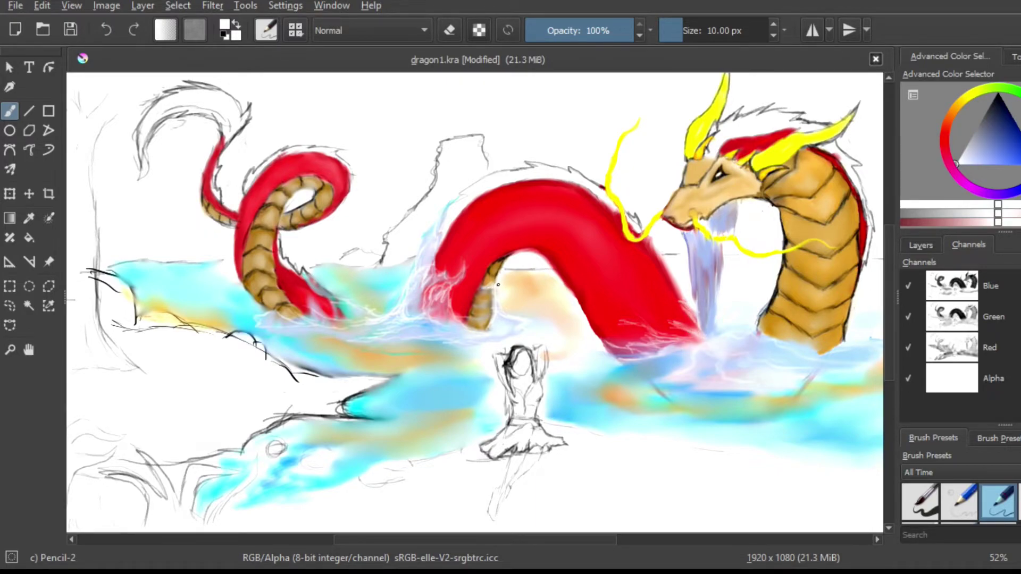
mouse_move(531, 331)
mouse_down()
mouse_move(505, 340)
mouse_move(363, 335)
mouse_up()
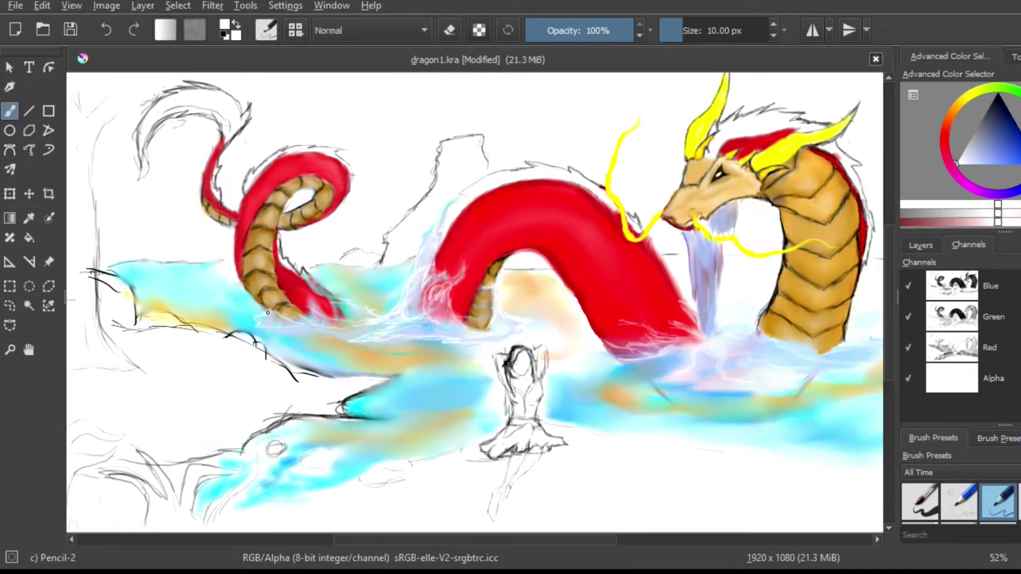
- Build up denser white spray around the tail coil's base and touch up the foam on the middle coil's two sides
mouse_move(283, 325)
mouse_down()
mouse_move(258, 319)
mouse_move(367, 325)
mouse_move(319, 279)
mouse_move(340, 314)
mouse_up()
mouse_move(306, 276)
mouse_down()
mouse_move(362, 324)
mouse_move(320, 339)
mouse_move(363, 334)
mouse_up()
drag(280, 340, 412, 352)
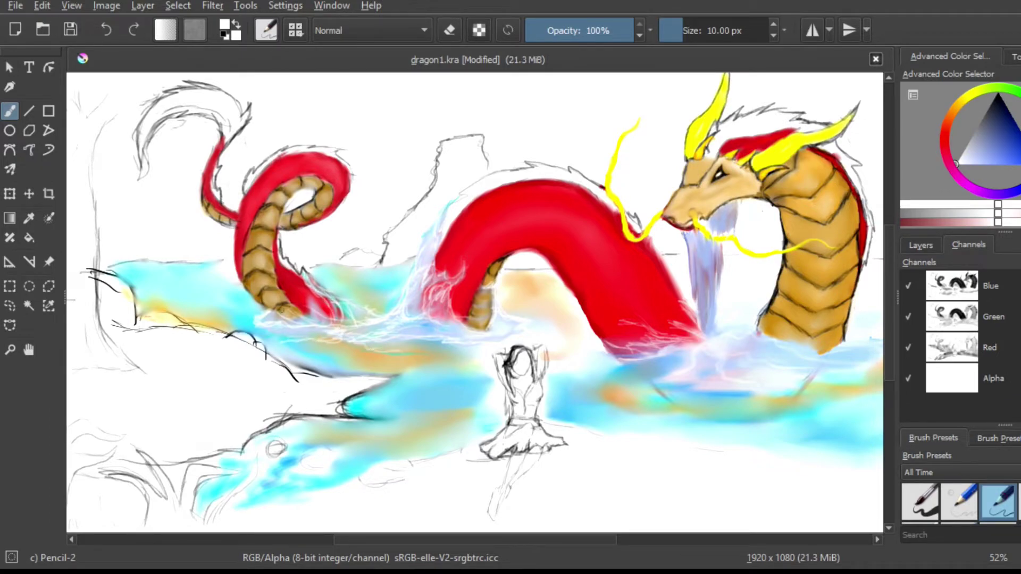
mouse_move(235, 312)
mouse_down()
mouse_move(255, 303)
mouse_move(250, 317)
mouse_move(294, 324)
mouse_move(311, 300)
mouse_up()
drag(308, 296, 332, 322)
mouse_move(270, 314)
mouse_down()
mouse_move(285, 304)
mouse_move(323, 310)
mouse_up()
mouse_move(651, 328)
mouse_down()
mouse_move(630, 323)
mouse_move(686, 335)
mouse_move(609, 351)
mouse_move(676, 361)
mouse_up()
drag(322, 282, 371, 313)
mouse_move(315, 278)
mouse_down()
mouse_move(331, 318)
mouse_move(319, 309)
mouse_move(342, 313)
mouse_up()
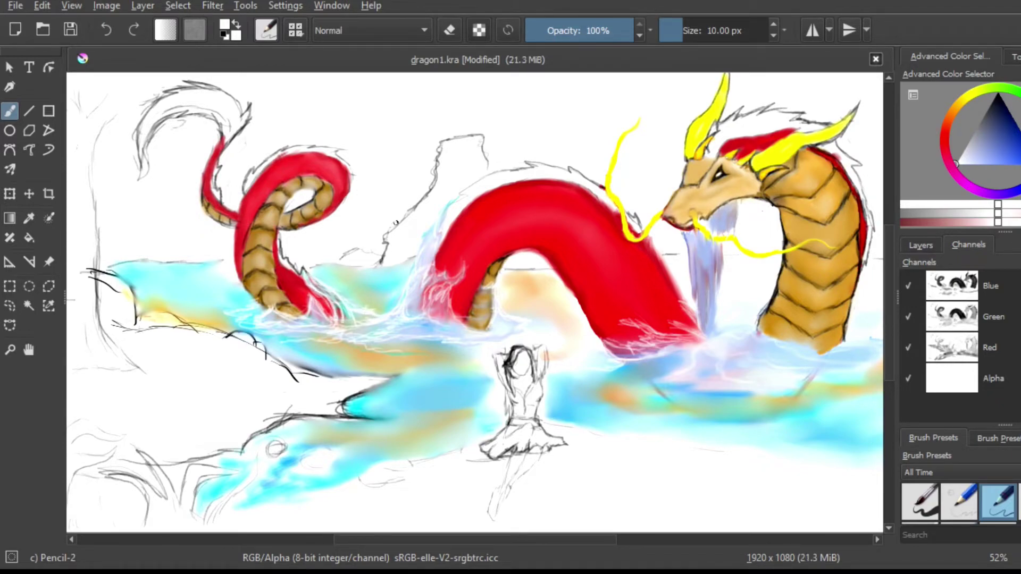
mouse_move(446, 207)
mouse_down()
mouse_move(418, 253)
mouse_move(428, 234)
mouse_up()
- Draw white splashes and foam over the base of the dragon's neck and the surrounding waterline
drag(763, 306, 767, 308)
mouse_move(821, 348)
mouse_down()
mouse_move(779, 342)
mouse_move(754, 316)
mouse_move(758, 344)
mouse_move(809, 359)
mouse_move(875, 341)
mouse_up()
drag(840, 291, 838, 338)
drag(840, 278, 841, 334)
mouse_move(796, 277)
mouse_down()
mouse_move(786, 320)
mouse_move(793, 342)
mouse_up()
drag(861, 260, 872, 330)
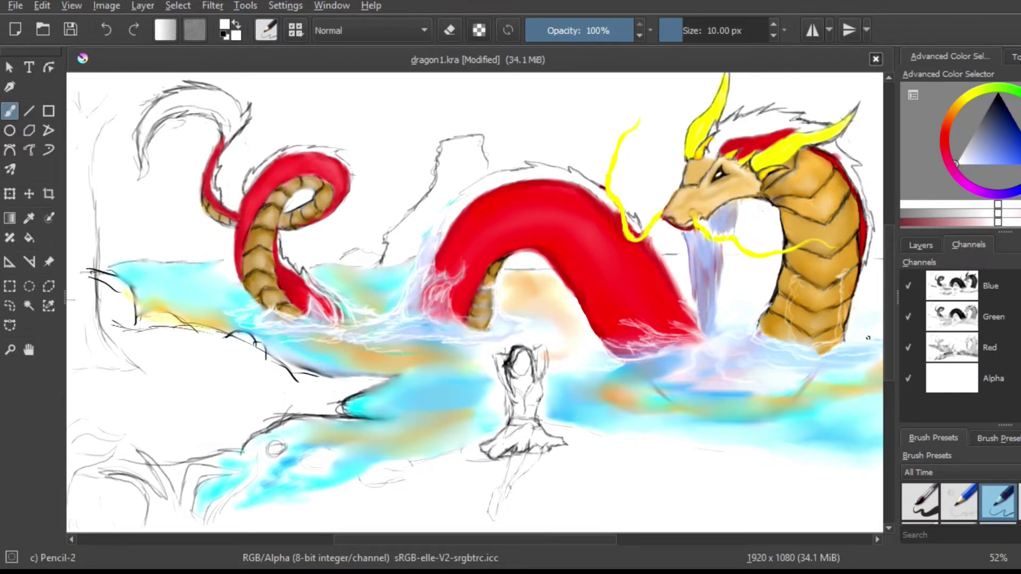
drag(747, 336, 836, 345)
mouse_move(771, 306)
mouse_down()
mouse_move(779, 329)
mouse_move(761, 326)
mouse_move(787, 340)
mouse_move(796, 282)
mouse_up()
mouse_move(820, 348)
mouse_down()
mouse_move(844, 337)
mouse_move(825, 344)
mouse_move(857, 272)
mouse_up()
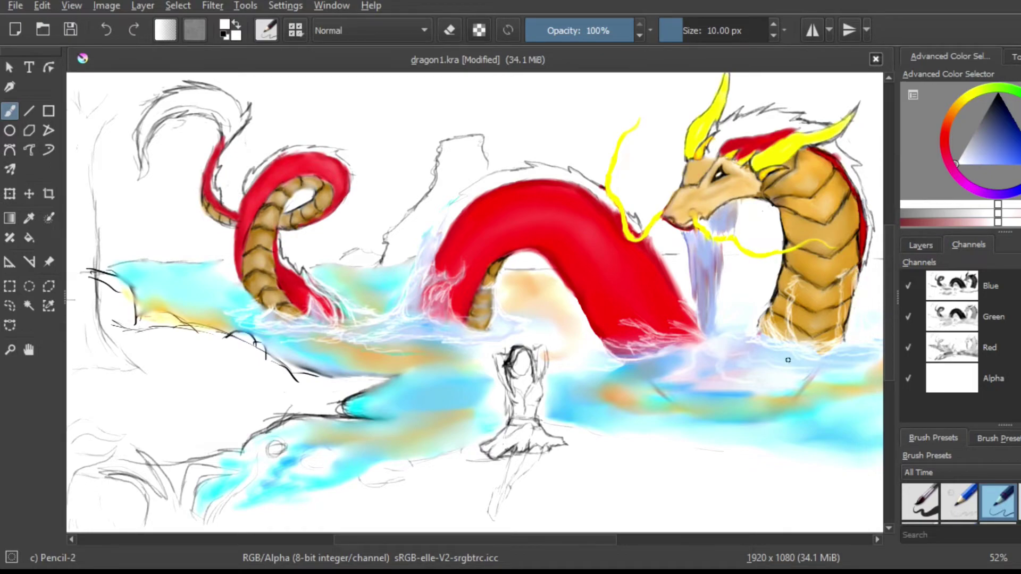
- Paint the water behind the dragon's neck in a sampled light blue and a deeper blue with Bristles-3 Large Smooth at 26 px
ctrl+click(581, 392)
right_click(543, 321)
click(659, 345)
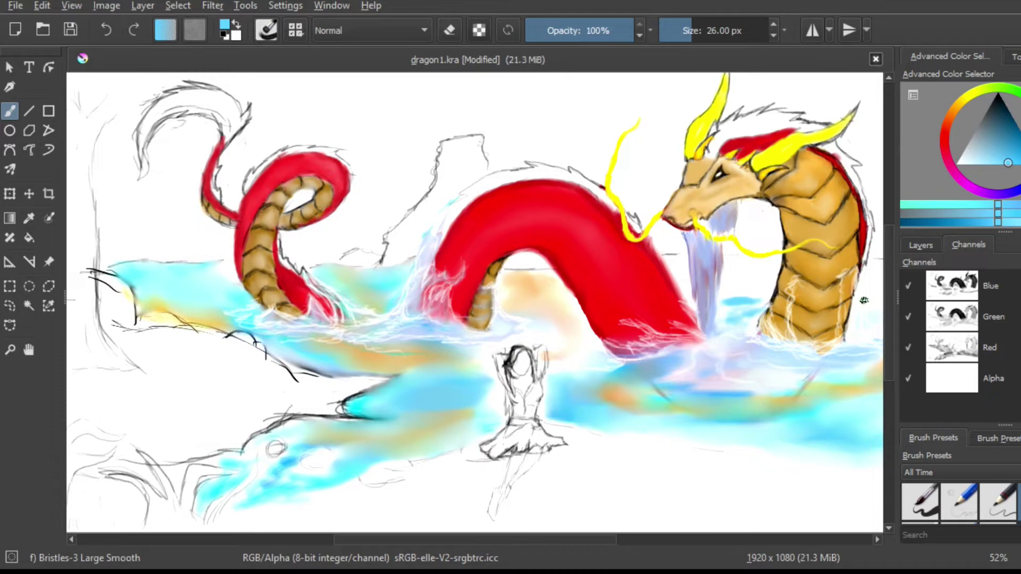
drag(890, 323, 889, 332)
drag(585, 540, 621, 540)
mouse_move(759, 279)
mouse_down()
mouse_move(773, 274)
mouse_move(769, 246)
mouse_move(760, 255)
mouse_up()
mouse_move(568, 233)
mouse_down()
mouse_move(577, 259)
mouse_move(636, 244)
mouse_move(619, 274)
mouse_move(662, 269)
mouse_move(640, 257)
mouse_move(633, 287)
mouse_move(646, 298)
mouse_move(665, 250)
mouse_move(632, 244)
mouse_move(619, 275)
mouse_up()
click(1020, 144)
click(1020, 163)
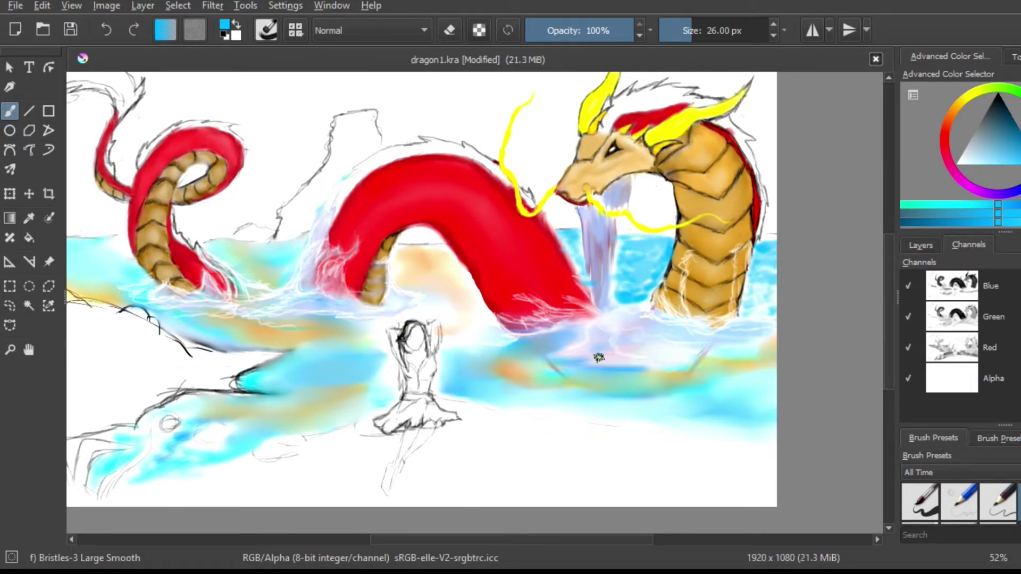
- Add white water highlights beside and below the dragon's neck with Pencil-2
click(956, 163)
right_click(652, 323)
click(666, 287)
mouse_move(749, 255)
mouse_down()
mouse_move(751, 293)
mouse_move(755, 260)
mouse_move(749, 279)
mouse_up()
drag(736, 327, 639, 322)
- Blur the white foam on the middle coil's right base with Blender Blur at 14 px
right_click(653, 336)
click(650, 357)
right_click(609, 399)
click(479, 411)
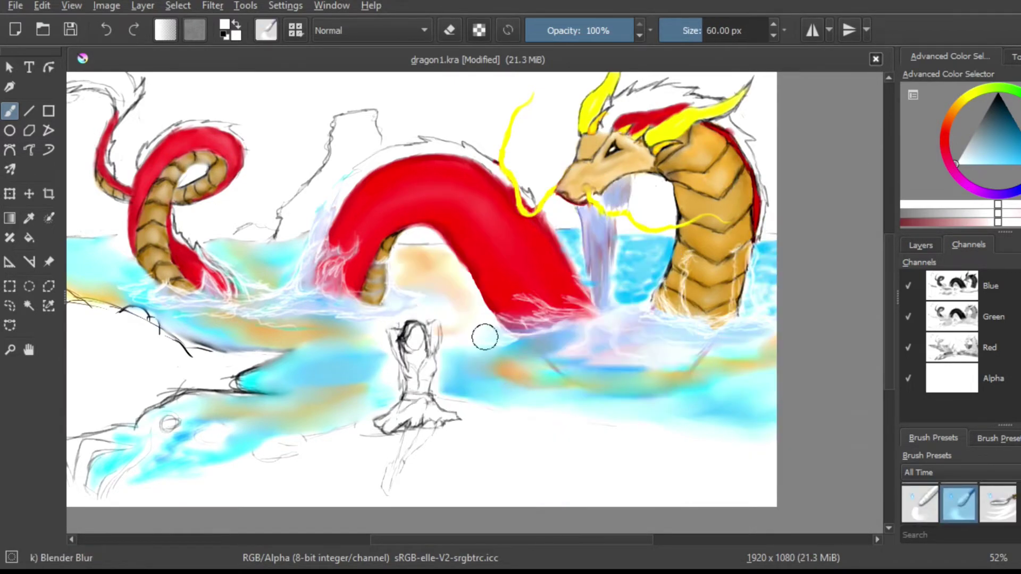
key(bracketleft)
key(bracketleft)
key(bracketleft)
key(bracketleft)
key(bracketleft)
key(bracketleft)
key(bracketleft)
key(bracketleft)
key(bracketleft)
key(bracketleft)
key(bracketleft)
key(bracketleft)
key(bracketleft)
key(bracketleft)
key(bracketleft)
key(bracketleft)
key(bracketleft)
key(bracketleft)
key(bracketleft)
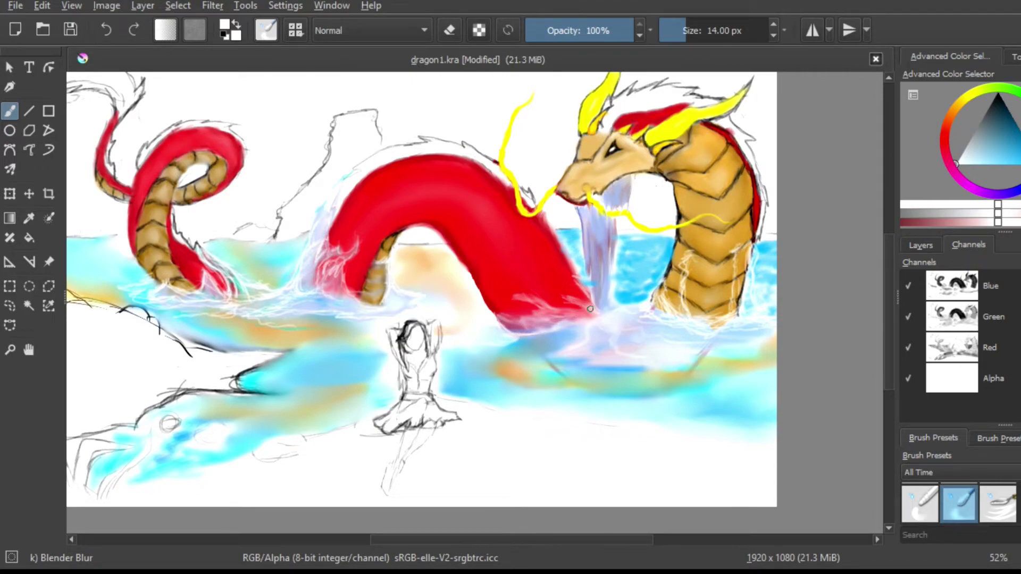
- Smear the foam into the red of the middle coil's right base with Blender Knife Edge at 38 px
right_click(517, 331)
click(518, 403)
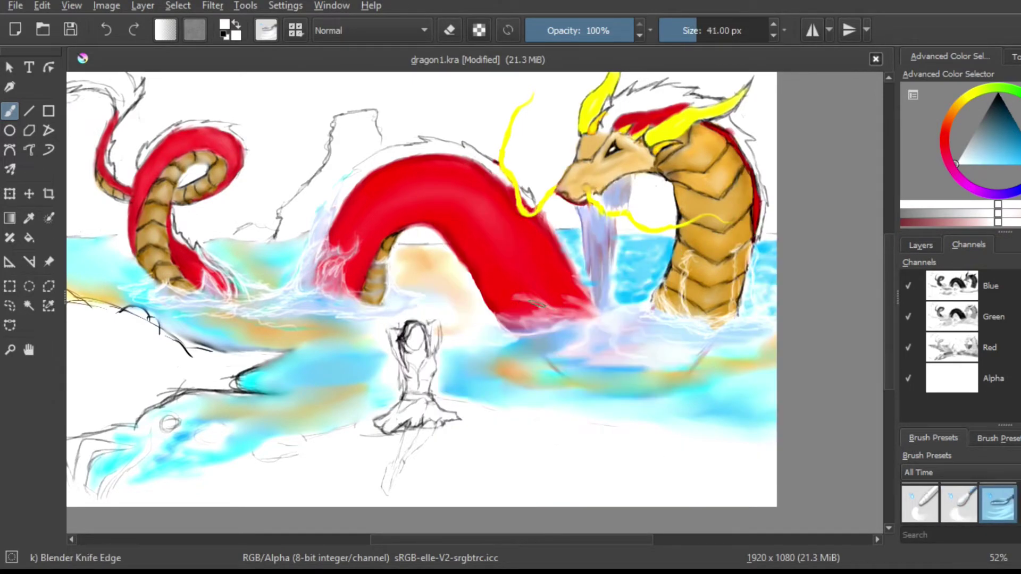
drag(549, 312, 473, 300)
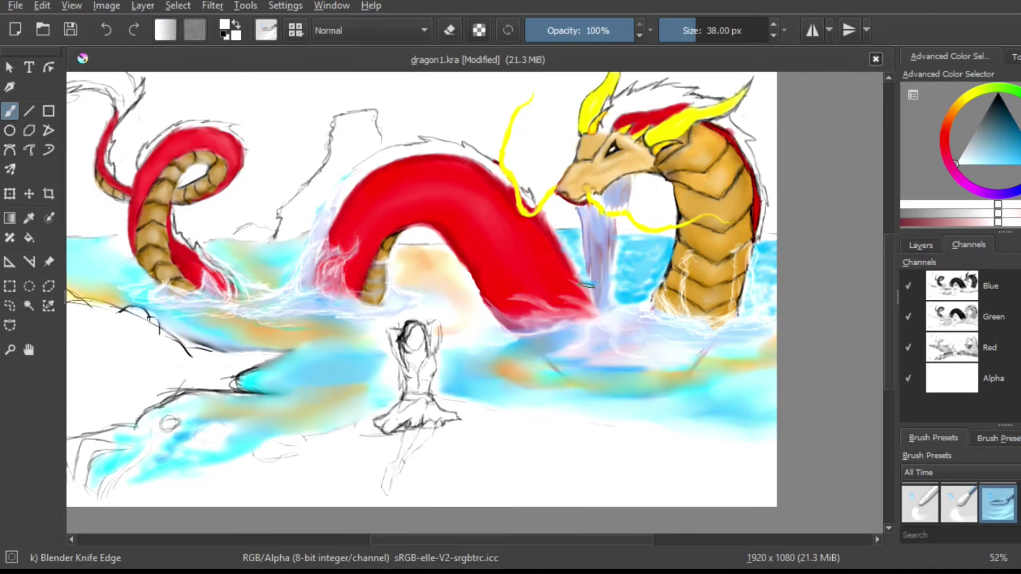
- Soften the white water highlights around the dragon's lower neck with Blender Blur at 9 px
right_click(542, 319)
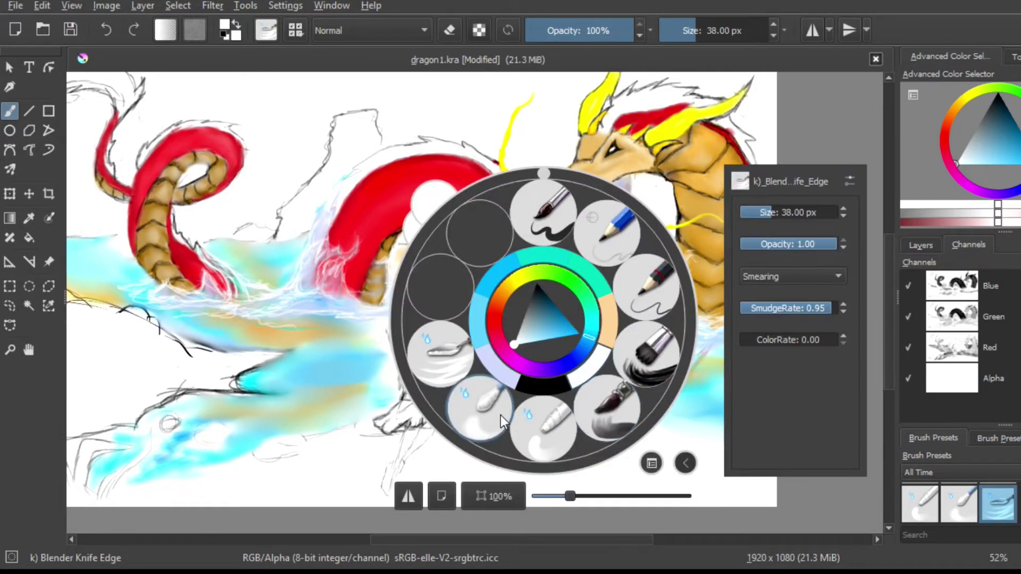
click(502, 415)
key(bracketleft)
key(bracketleft)
key(bracketleft)
key(bracketleft)
key(bracketleft)
key(bracketleft)
key(bracketleft)
key(bracketleft)
key(bracketleft)
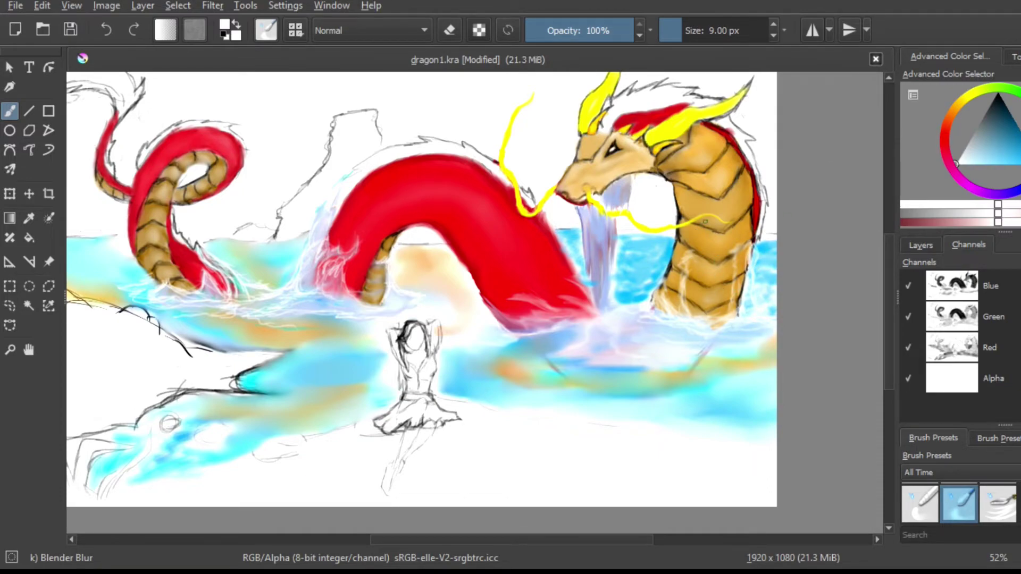
- Paint cyan water streaks down the dragon's lower neck and around its base with Pencil-2 at 10 px
drag(1011, 161, 1018, 164)
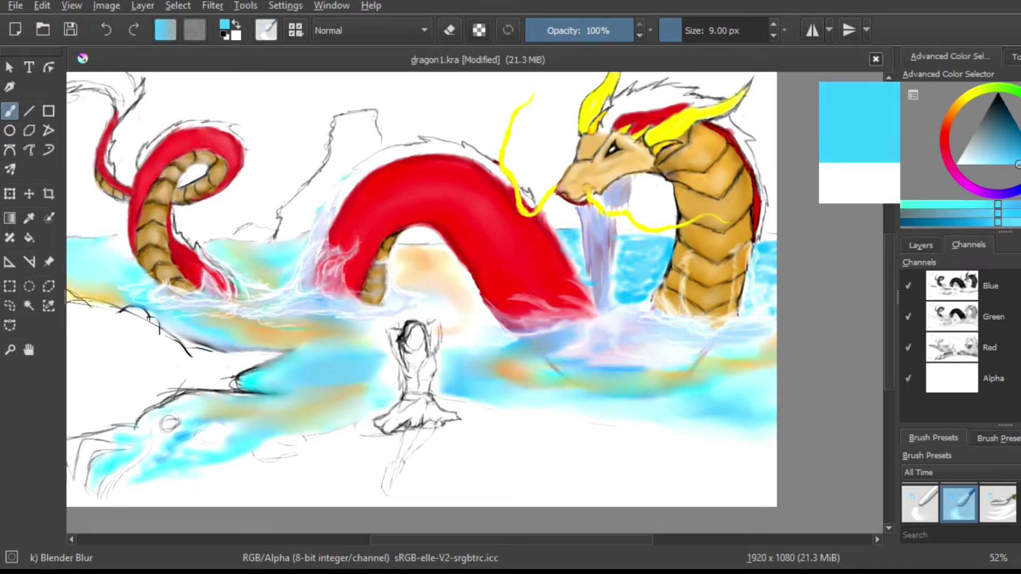
click(1020, 162)
key(slash)
mouse_move(681, 262)
mouse_down()
mouse_move(689, 315)
mouse_move(660, 309)
mouse_move(661, 298)
mouse_move(669, 302)
mouse_move(644, 303)
mouse_move(648, 316)
mouse_move(704, 333)
mouse_up()
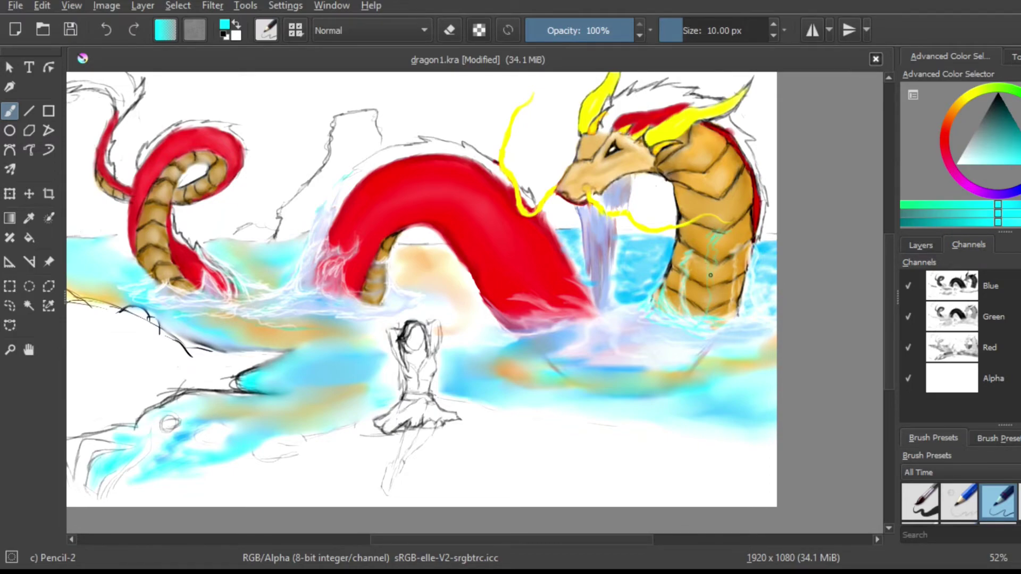
drag(751, 251, 741, 316)
drag(753, 261, 774, 318)
drag(774, 322, 758, 328)
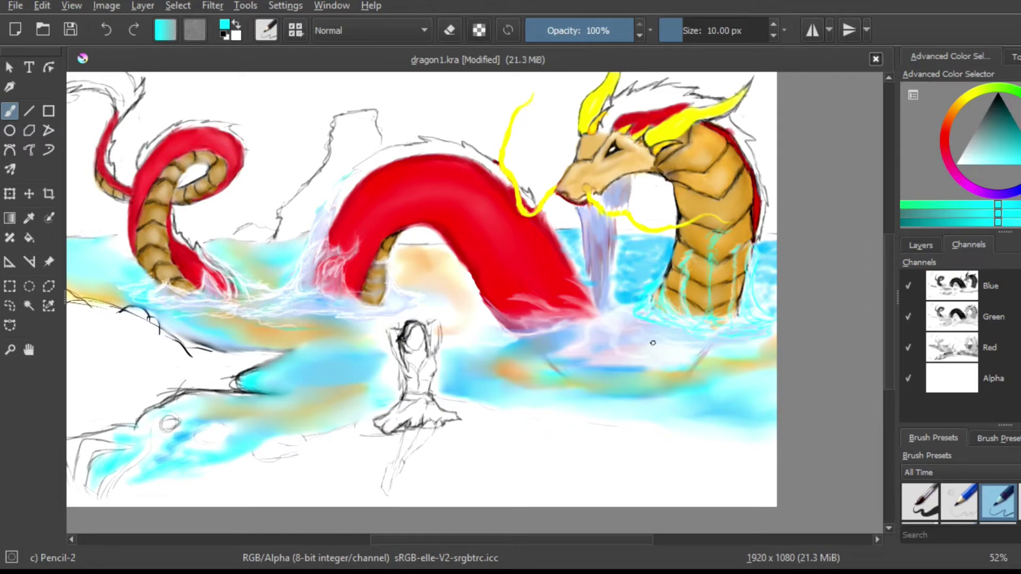
- Blur the cyan water streaks on the neck and around its base with Blender Blur at 10 px
right_click(543, 309)
click(561, 391)
key(bracketleft)
key(bracketleft)
key(bracketleft)
key(bracketleft)
key(bracketleft)
key(bracketleft)
key(bracketleft)
key(bracketleft)
key(bracketleft)
key(bracketleft)
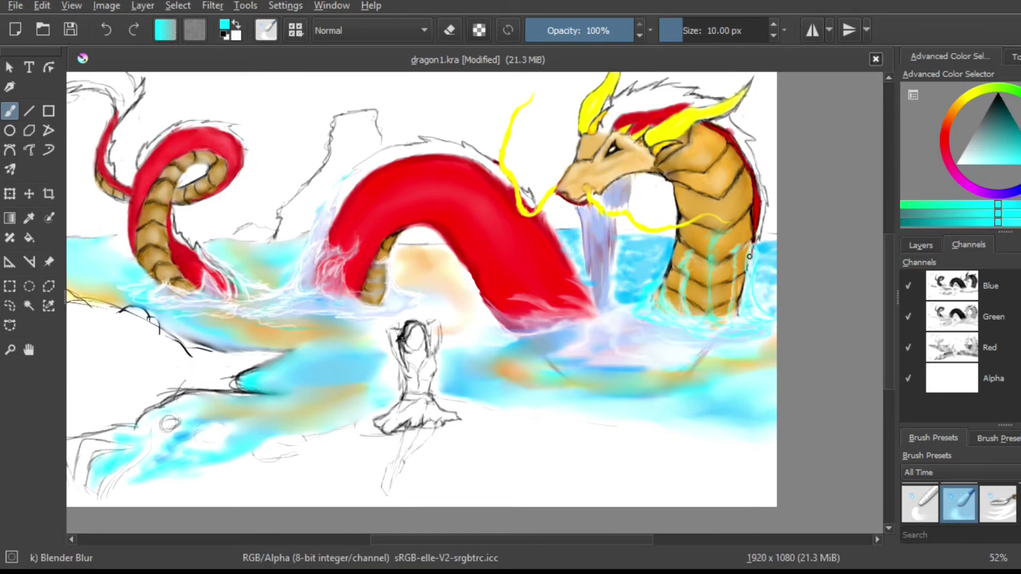
- Paint over the neck's water streaks and base ripples in a sampled pale blue with Bristles-3 Large Smooth at 9 px
right_click(685, 361)
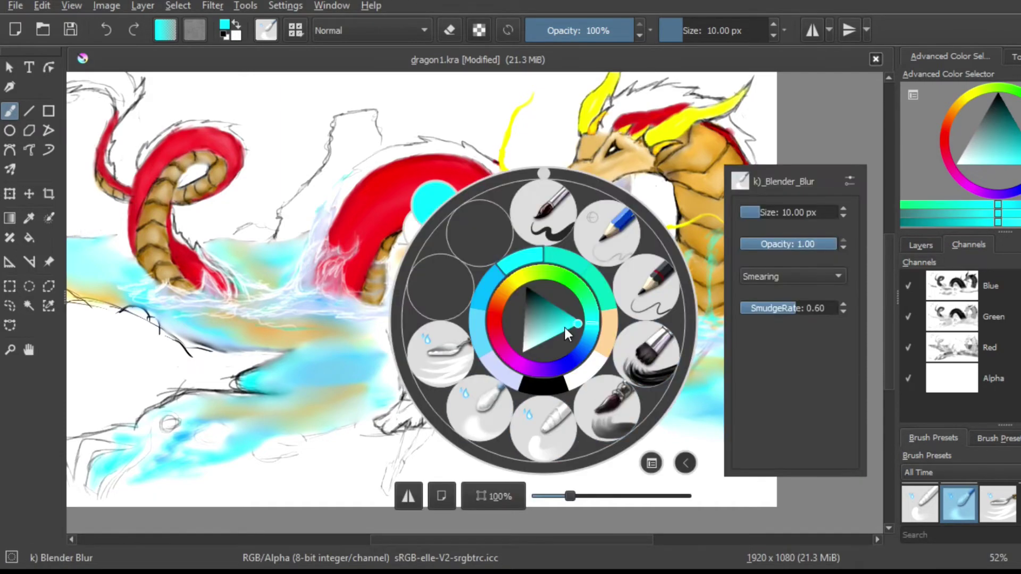
click(646, 355)
key(bracketleft)
key(bracketleft)
key(bracketleft)
key(bracketleft)
key(bracketleft)
key(bracketleft)
key(bracketleft)
key(bracketleft)
key(bracketleft)
key(bracketleft)
key(bracketleft)
key(bracketleft)
key(bracketleft)
key(bracketleft)
key(bracketleft)
key(bracketleft)
key(bracketleft)
ctrl+click(604, 308)
key(bracketleft)
key(bracketleft)
key(bracketleft)
key(bracketleft)
key(bracketleft)
drag(656, 285, 646, 298)
key(bracketleft)
key(bracketleft)
key(bracketleft)
key(bracketleft)
key(bracketleft)
key(bracketleft)
key(bracketleft)
key(bracketleft)
key(bracketleft)
drag(689, 252, 708, 297)
mouse_move(736, 249)
mouse_down()
mouse_move(735, 308)
mouse_move(771, 318)
mouse_up()
drag(767, 318, 738, 321)
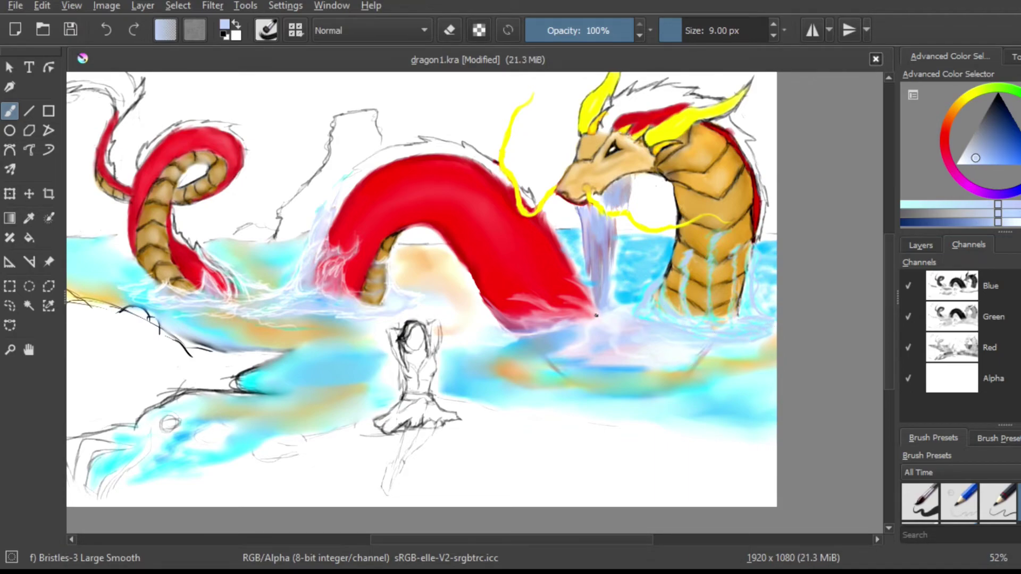
- Add pale blue splashes around the middle coil's left base and the tail coil's base with Bristles-3 Large Smooth at 9 px
mouse_move(343, 176)
mouse_down()
mouse_move(310, 242)
mouse_move(338, 192)
mouse_move(330, 245)
mouse_move(352, 250)
mouse_move(354, 297)
mouse_move(380, 299)
mouse_move(365, 299)
mouse_up()
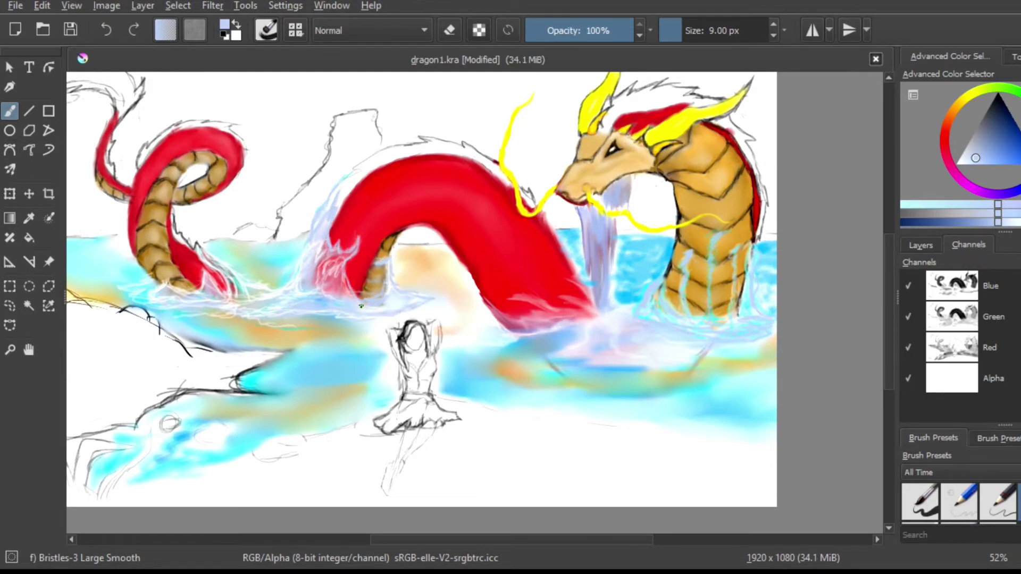
mouse_move(143, 280)
mouse_down()
mouse_move(138, 293)
mouse_move(156, 303)
mouse_move(158, 275)
mouse_up()
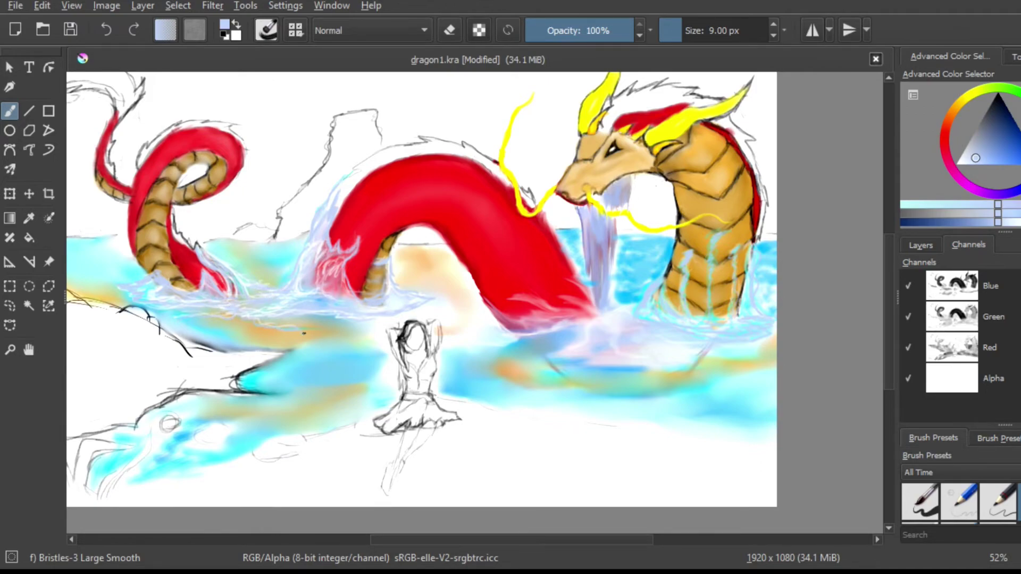
- Blur the pale blue splashes at the bases of the middle and tail coils with Blender Blur at 10 px
right_click(545, 327)
click(503, 413)
key(bracketleft)
key(bracketleft)
key(bracketleft)
key(bracketleft)
key(bracketleft)
key(bracketleft)
key(bracketleft)
key(bracketleft)
key(bracketleft)
key(bracketleft)
key(bracketleft)
key(bracketleft)
mouse_move(336, 189)
mouse_down()
mouse_move(334, 207)
mouse_move(320, 209)
mouse_up()
right_click(354, 245)
click(277, 299)
key(bracketleft)
key(bracketleft)
key(bracketleft)
key(bracketleft)
key(bracketleft)
key(bracketleft)
key(bracketleft)
key(bracketleft)
key(bracketleft)
key(bracketleft)
key(bracketleft)
key(bracketleft)
key(bracketleft)
key(bracketleft)
key(bracketleft)
key(bracketleft)
key(bracketleft)
key(bracketleft)
key(bracketleft)
key(bracketleft)
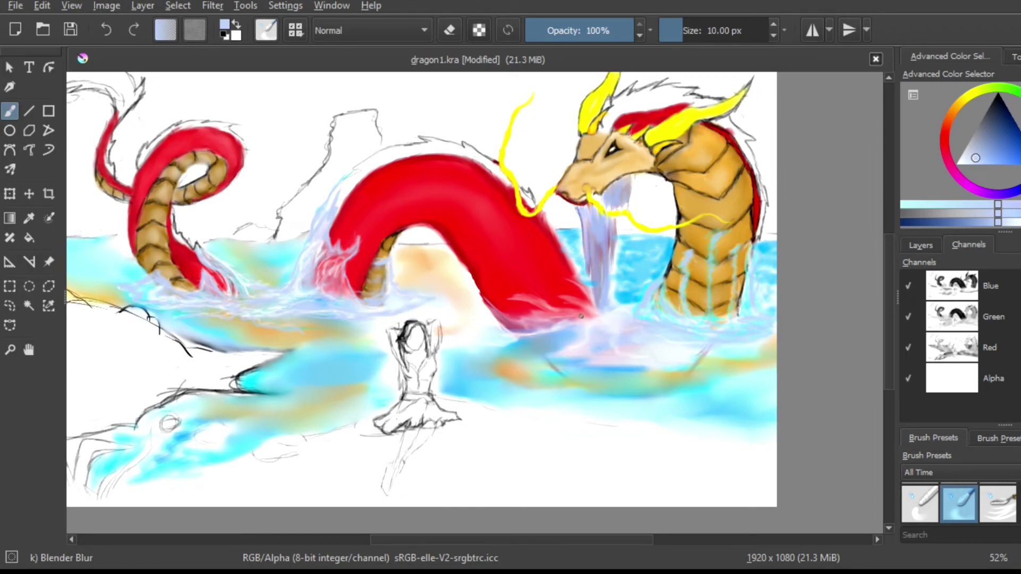
- Draw pale blue water streaks along the left edge of the dragon's neck with Pencil-2 at 10 px
right_click(554, 325)
click(659, 260)
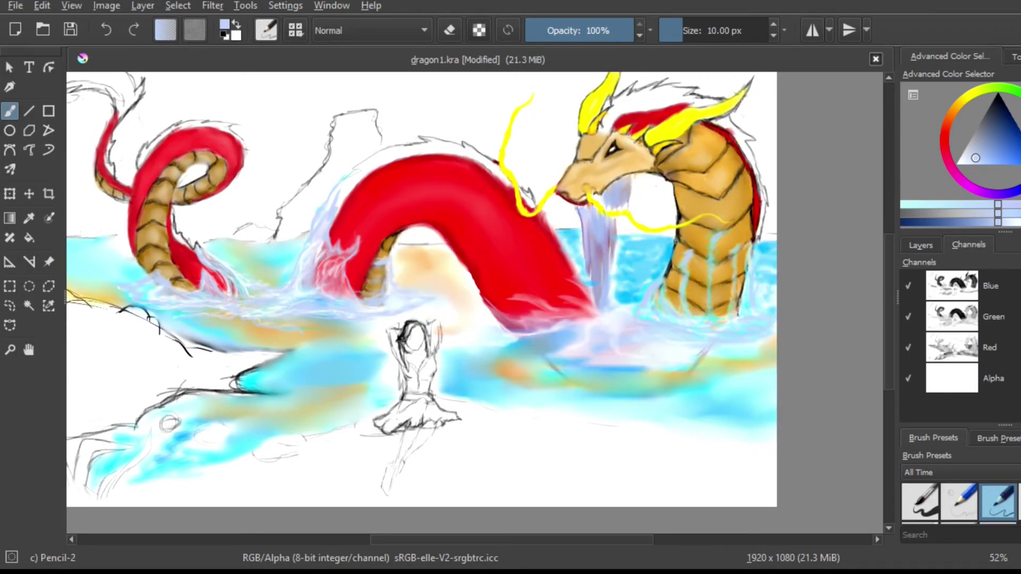
mouse_move(685, 248)
mouse_down()
mouse_move(658, 275)
mouse_move(660, 251)
mouse_move(664, 272)
mouse_up()
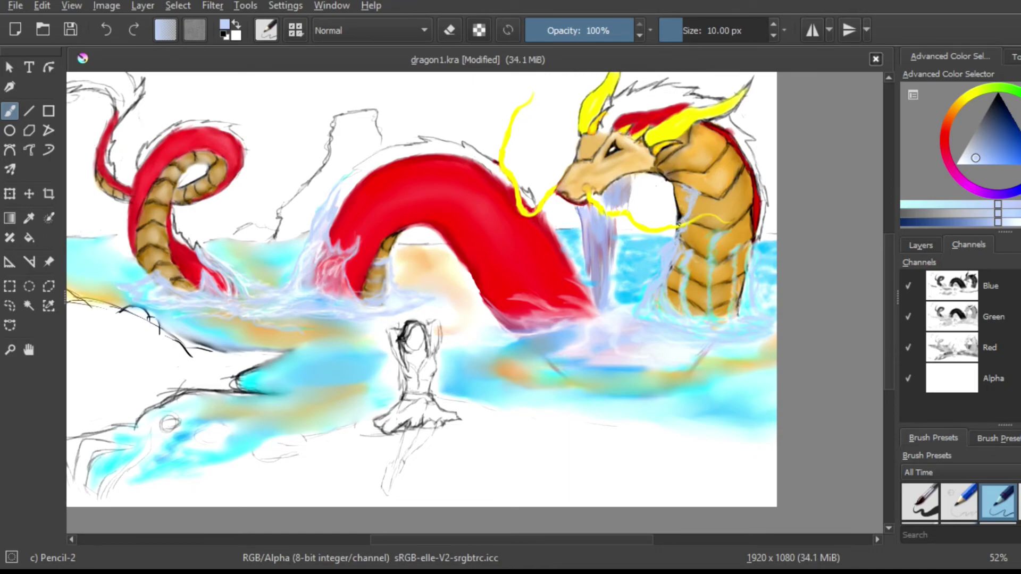
- Blur the pale blue streaks along the neck's left edge with Blender Blur at 9 px
right_click(660, 310)
click(495, 390)
key(bracketleft)
key(bracketleft)
key(bracketleft)
key(bracketleft)
key(bracketleft)
key(bracketleft)
key(bracketleft)
key(bracketleft)
key(bracketleft)
key(bracketleft)
key(bracketleft)
key(bracketleft)
key(bracketleft)
key(bracketleft)
key(bracketleft)
key(bracketleft)
key(bracketleft)
key(bracketleft)
key(bracketleft)
key(bracketleft)
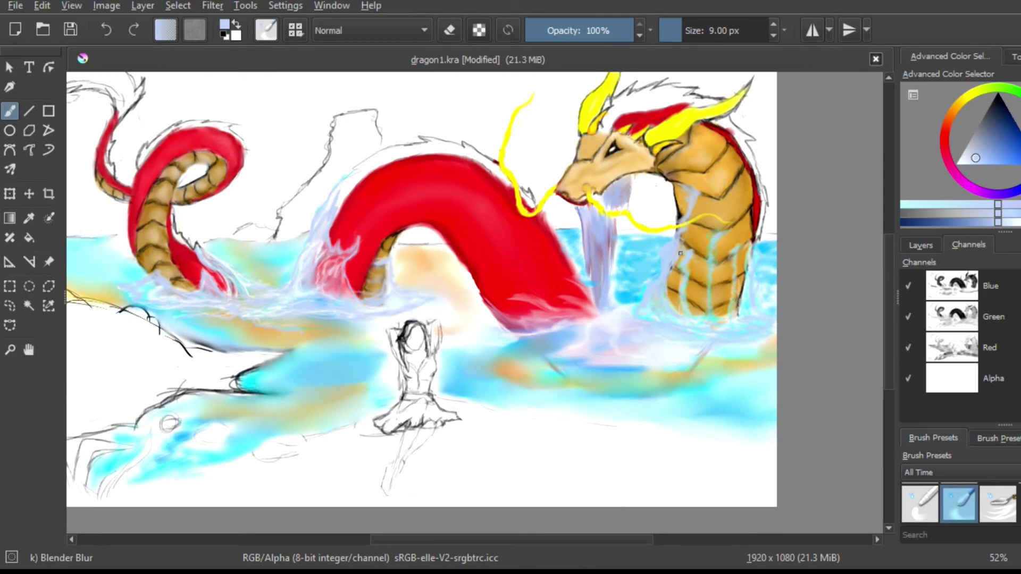
- Add pale blue water strands below the jaw with Pencil-2 at 10 px and soften them with Blender Blur at 8 px
right_click(636, 233)
click(672, 198)
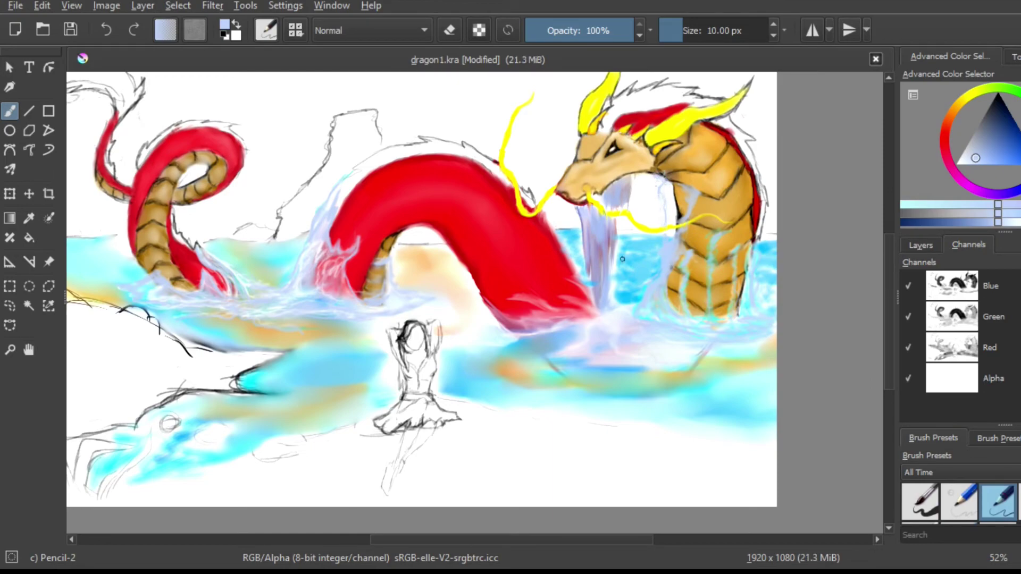
key(slash)
key(bracketleft)
key(bracketleft)
key(bracketleft)
key(bracketleft)
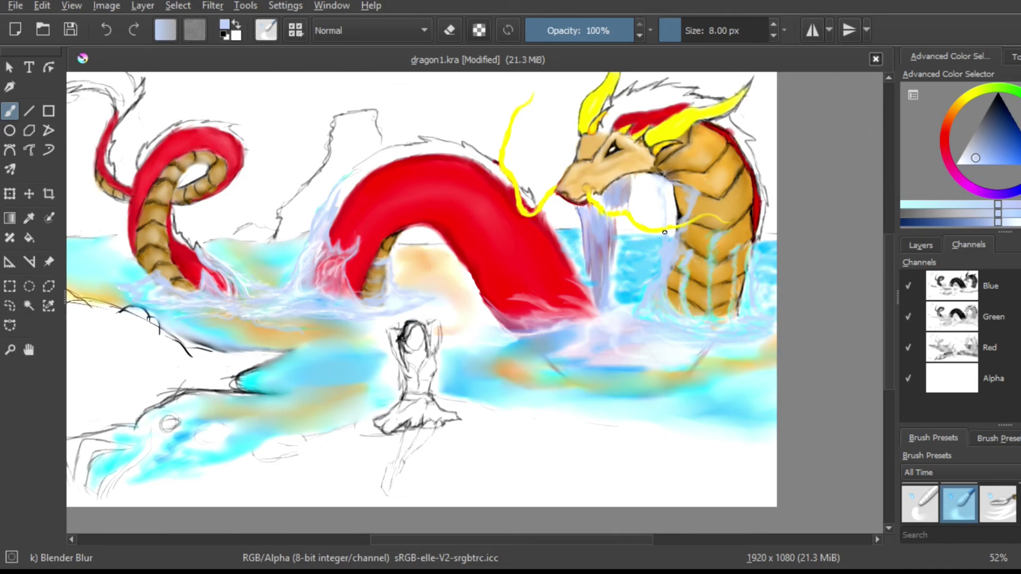
- Paint pale blue water running down the right edge of the dragon's neck to its base with Pencil-2 at 10 px
right_click(766, 291)
click(640, 255)
drag(752, 183, 750, 282)
drag(758, 197, 755, 234)
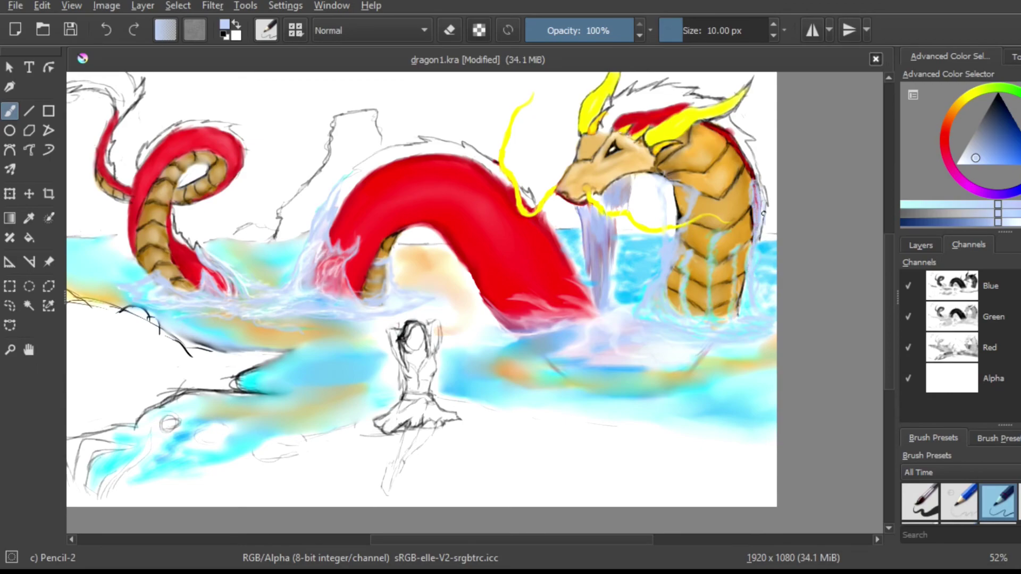
ctrl+click(800, 176)
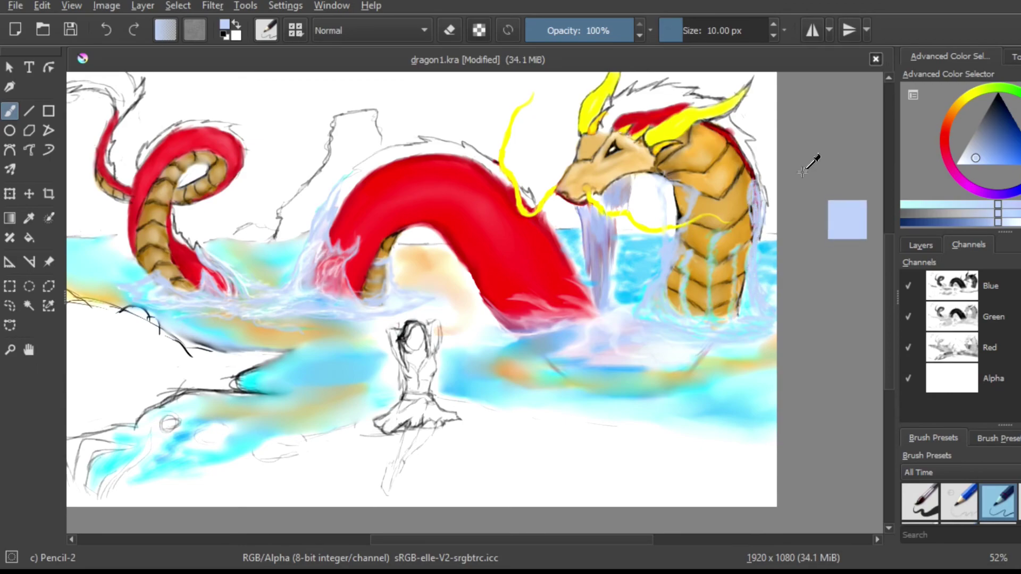
drag(754, 182, 755, 229)
drag(757, 291, 771, 309)
mouse_move(756, 295)
mouse_down()
mouse_move(766, 313)
mouse_move(753, 320)
mouse_up()
- Blur the pale blue water along the neck's right edge with Blender Blur at 13 px
right_click(697, 328)
click(510, 402)
key([)
key([)
key([)
key([)
key([)
key([)
key([)
key([)
mouse_move(754, 188)
mouse_down()
mouse_move(752, 214)
mouse_move(760, 207)
mouse_move(747, 281)
mouse_move(762, 219)
mouse_move(758, 207)
mouse_move(748, 288)
mouse_up()
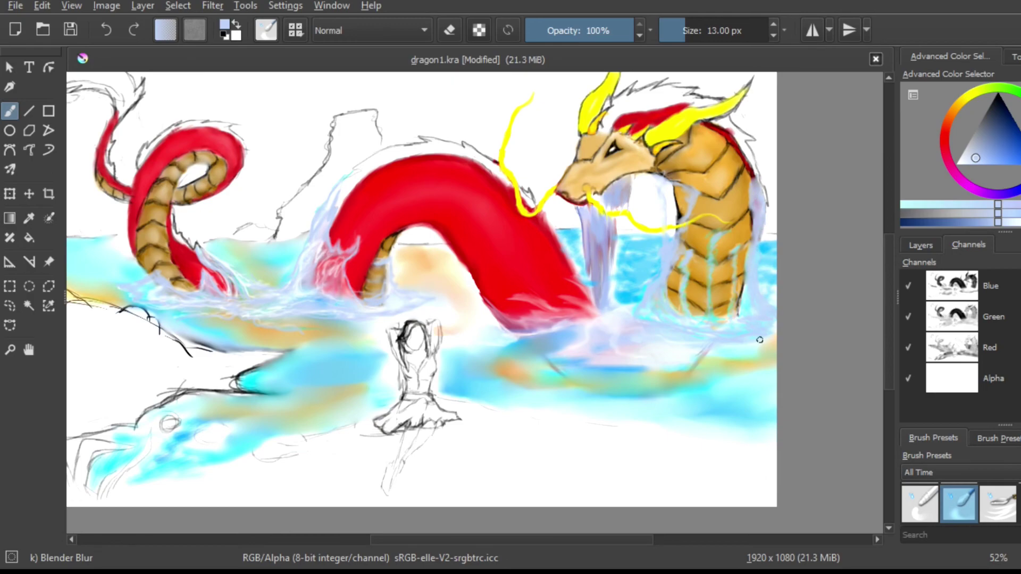
- Paint white water highlights down both edges of the dragon's neck and around its splashing base with Pencil-2 at 10 px
right_click(694, 365)
click(606, 233)
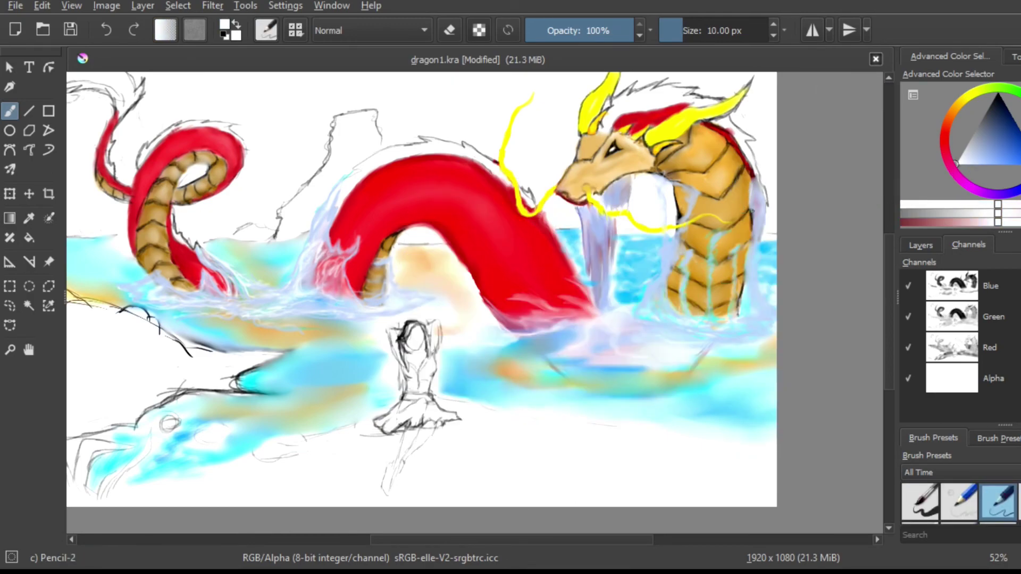
drag(752, 306, 767, 313)
drag(752, 251, 752, 297)
drag(764, 195, 753, 325)
mouse_move(652, 294)
mouse_down()
mouse_move(668, 322)
mouse_move(722, 318)
mouse_up()
mouse_move(643, 300)
mouse_down()
mouse_move(704, 344)
mouse_move(753, 343)
mouse_up()
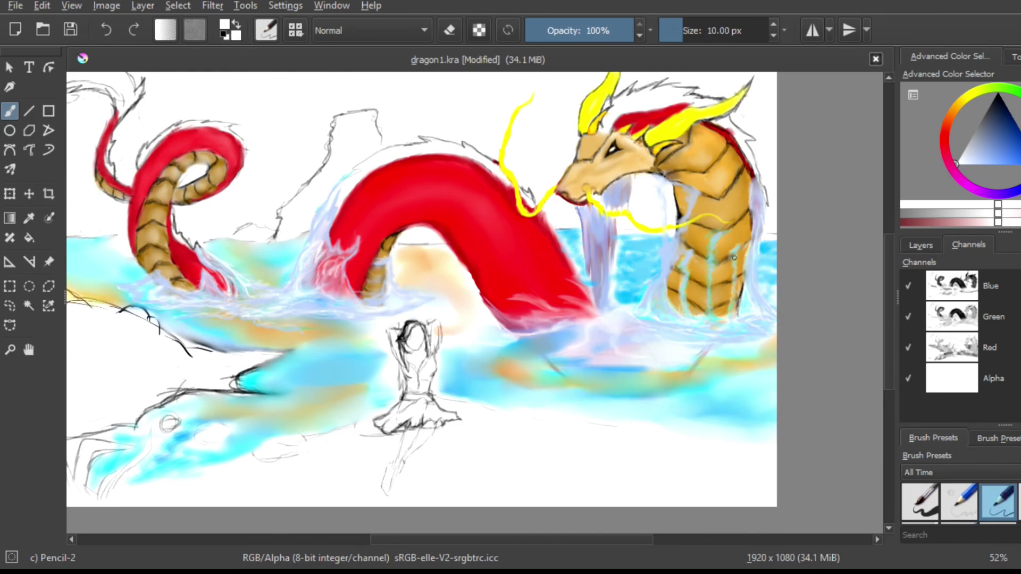
drag(666, 267, 661, 301)
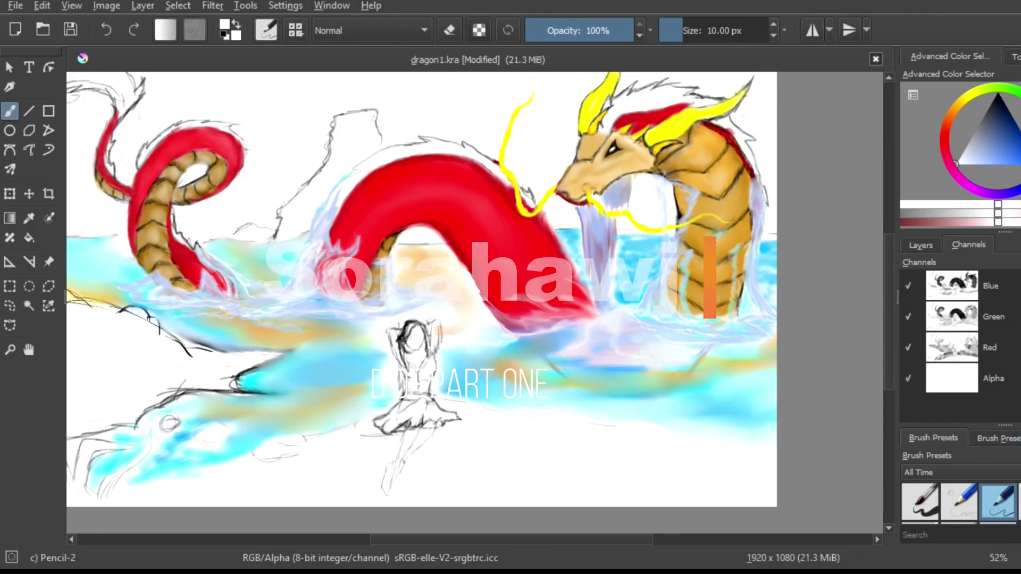